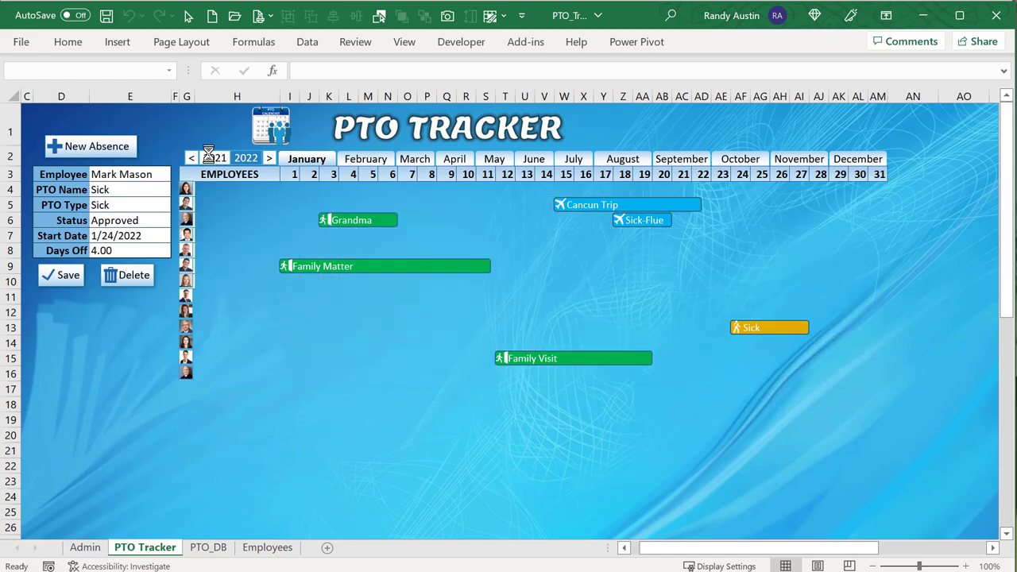
Switch the overview to 2021, then pick Fred Fredders to view his absence calendar.
{"action": "left_click", "coordinate": [245, 158]}
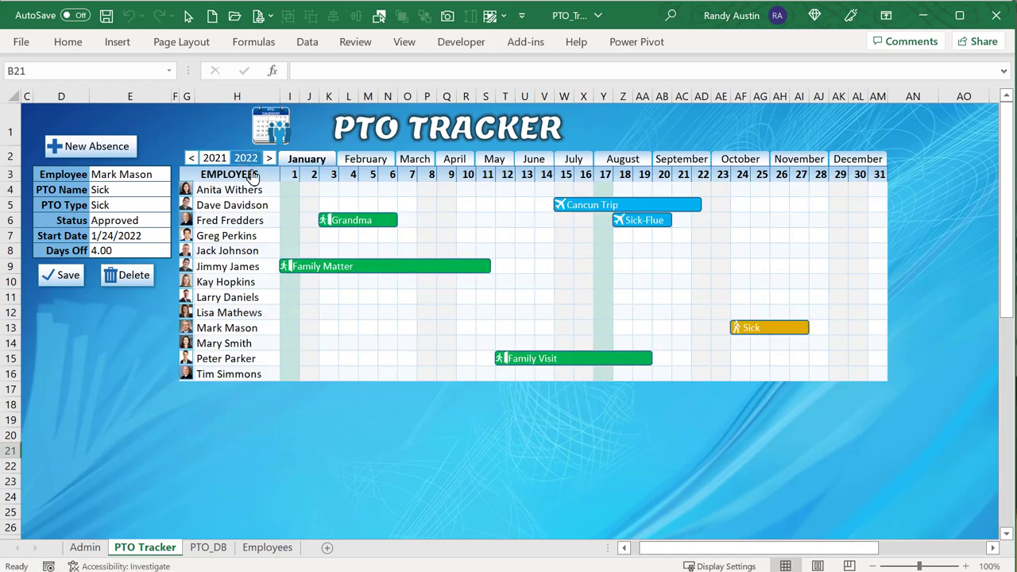
{"action": "left_click", "coordinate": [267, 221]}
{"action": "left_click", "coordinate": [273, 220]}
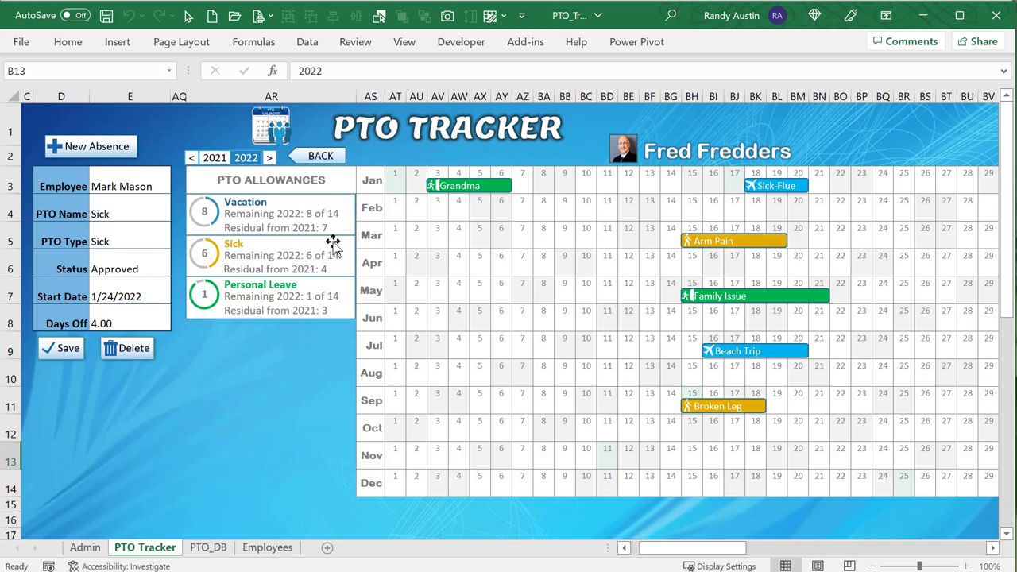
{"action": "left_click", "coordinate": [194, 158]}
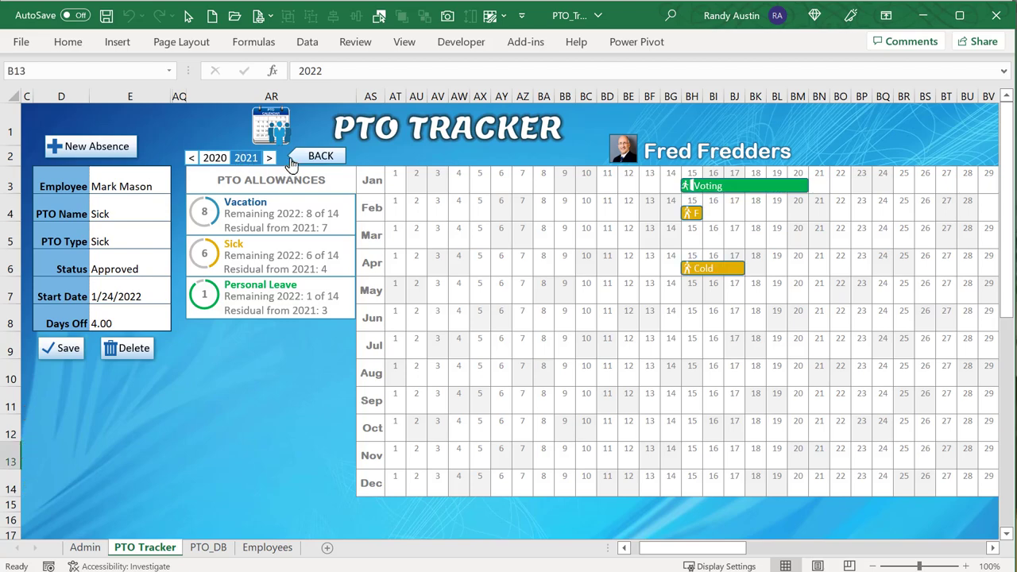
{"action": "left_click", "coordinate": [294, 159]}
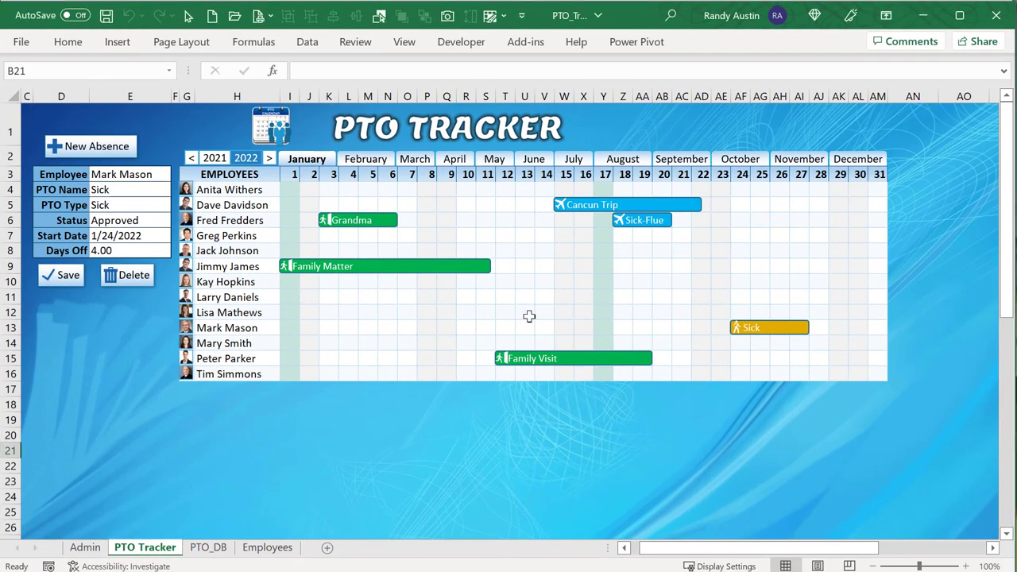
{"action": "left_click", "coordinate": [85, 547]}
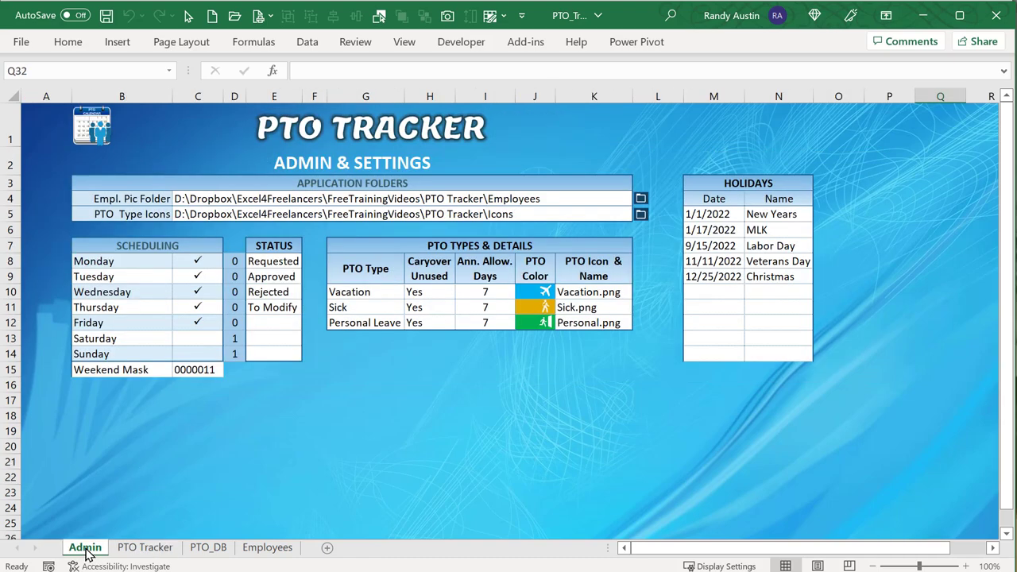
{"action": "left_click", "coordinate": [351, 293]}
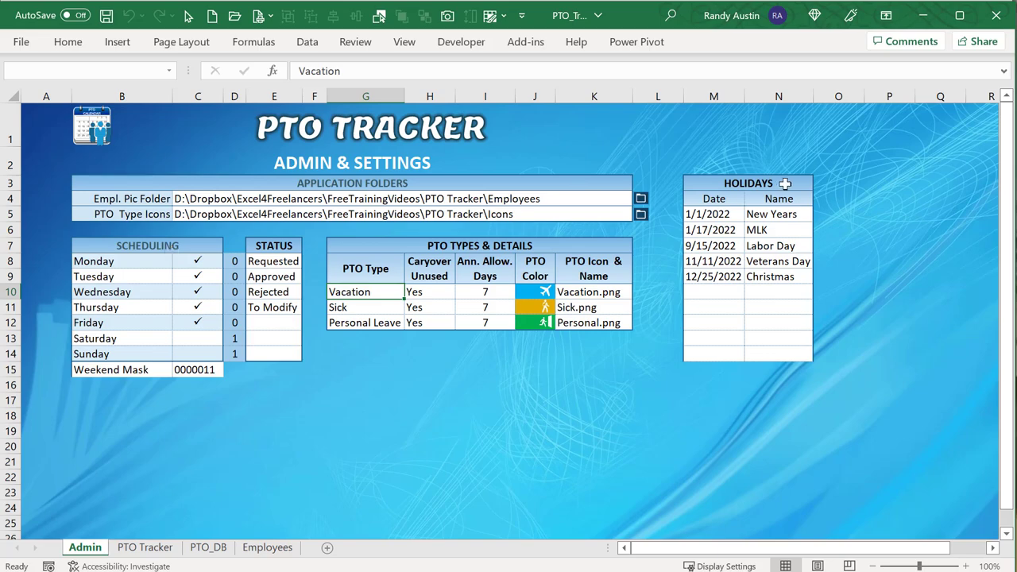
{"action": "left_click", "coordinate": [146, 547]}
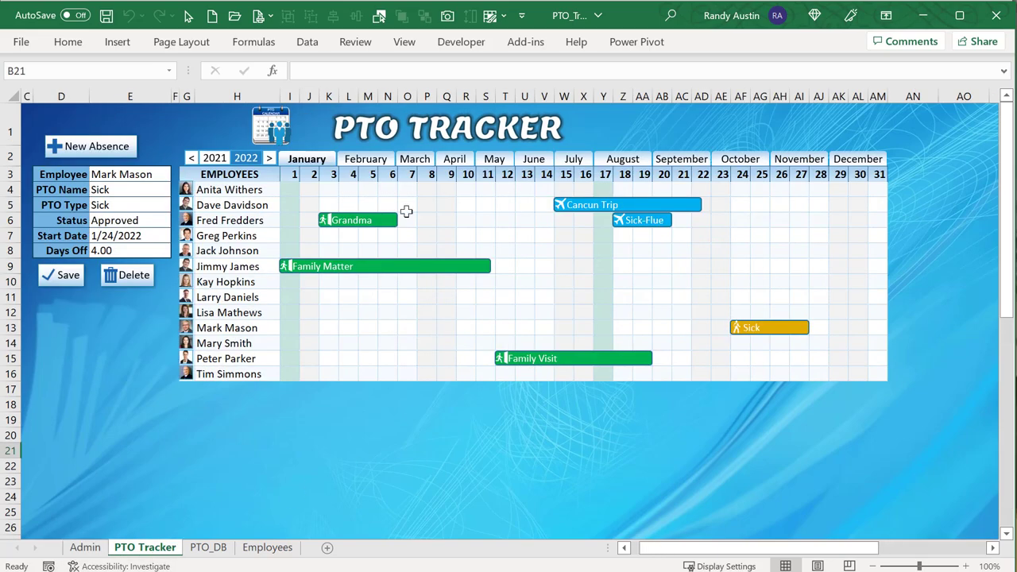
{"action": "left_click", "coordinate": [254, 203]}
{"action": "left_click", "coordinate": [248, 235]}
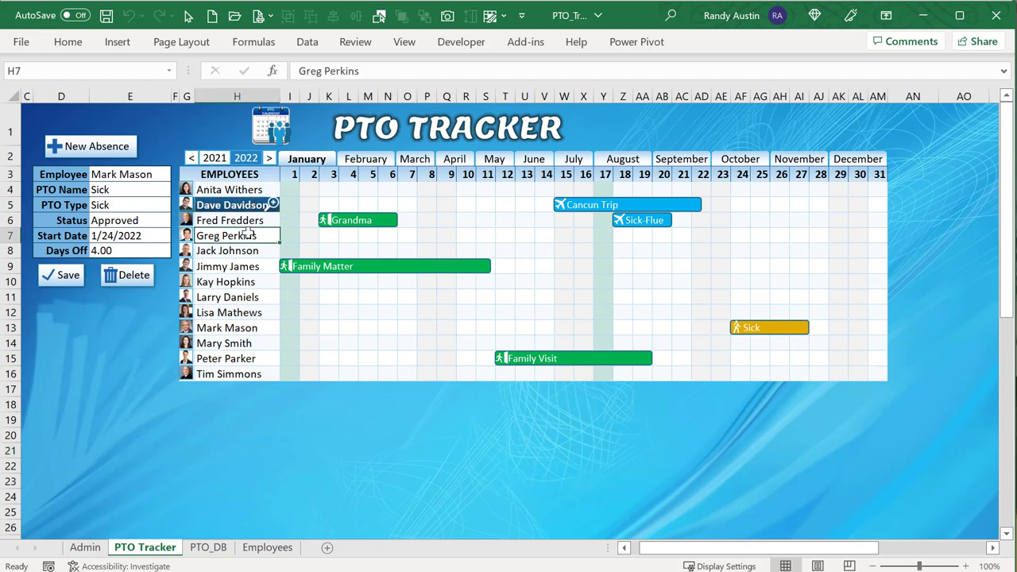
{"action": "left_click", "coordinate": [270, 223]}
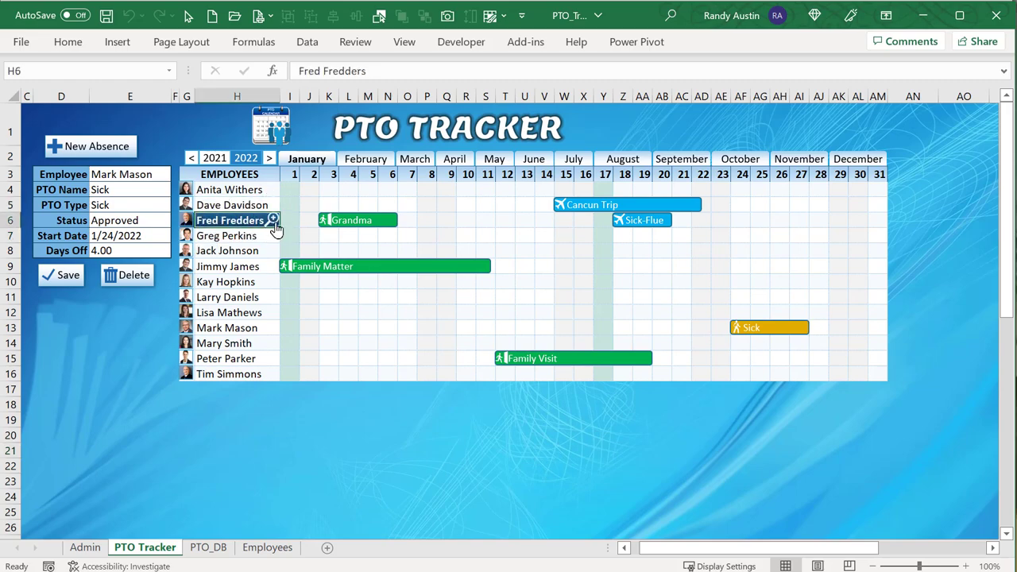
{"action": "left_click", "coordinate": [273, 222]}
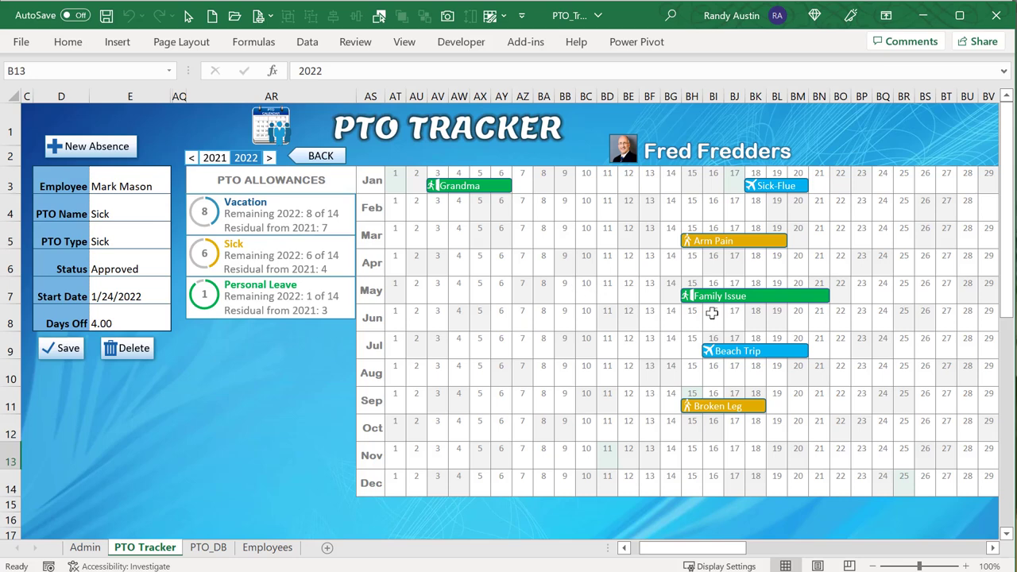
Change Fred Fredders' 1/3/2022 Grandma leave to 6 days off and save it.
{"action": "left_click", "coordinate": [494, 193]}
{"action": "left_click", "coordinate": [97, 323]}
{"action": "type", "text": "6"}
{"action": "key", "text": "Return"}
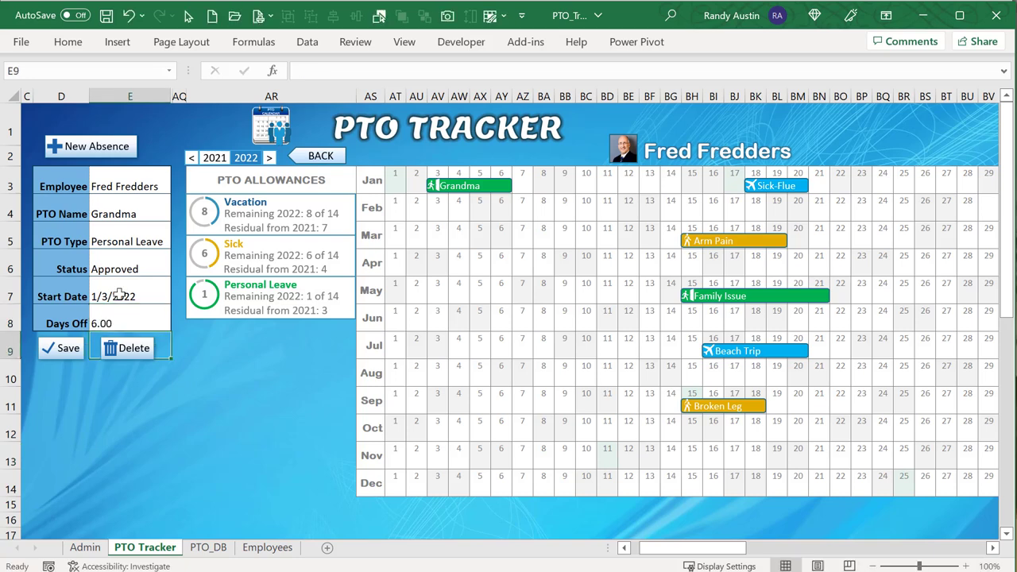
{"action": "left_click", "coordinate": [62, 340]}
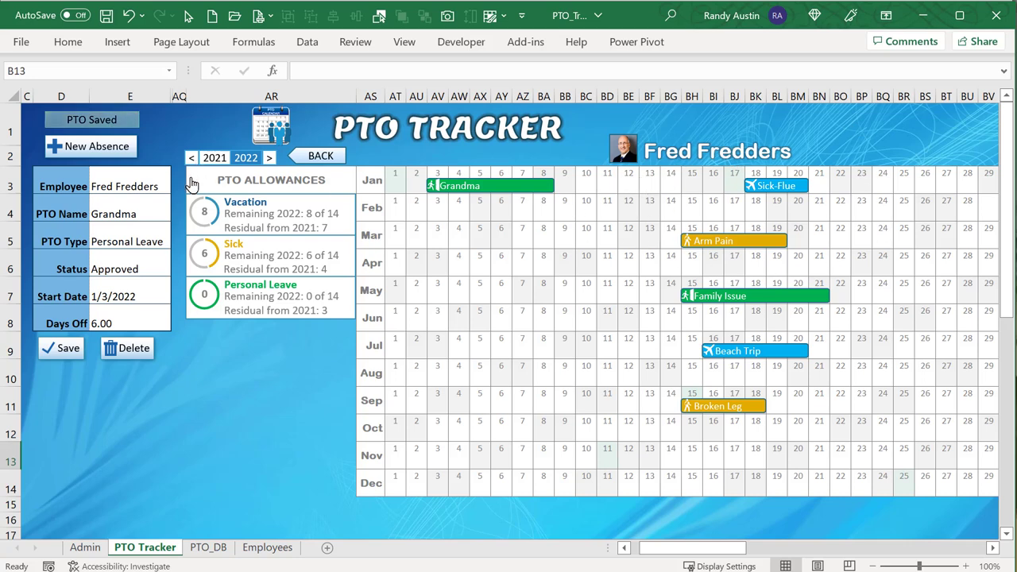
Return to the all-employees overview and browse February and March before going back to January.
{"action": "left_click", "coordinate": [321, 156]}
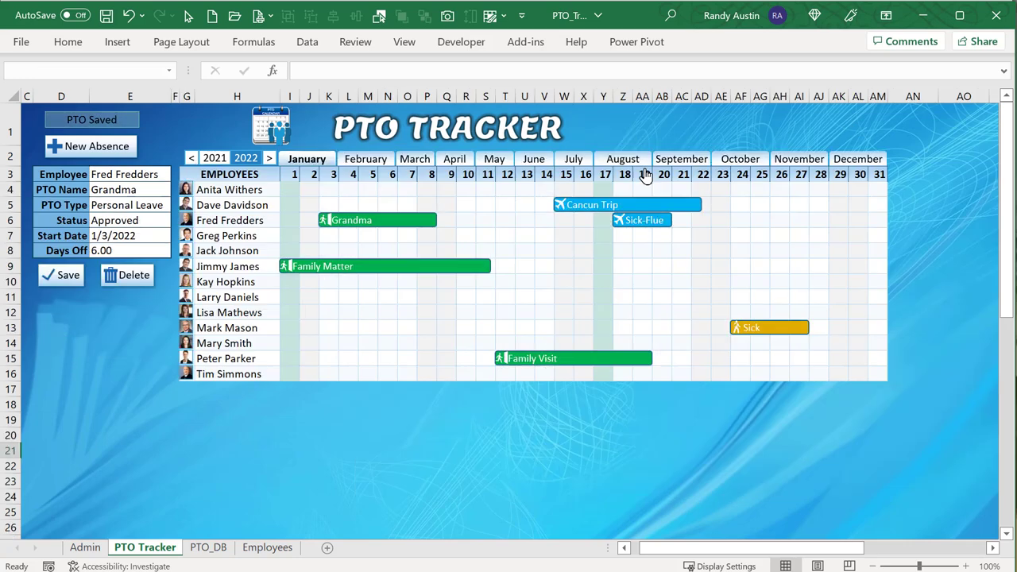
{"action": "left_click", "coordinate": [353, 160]}
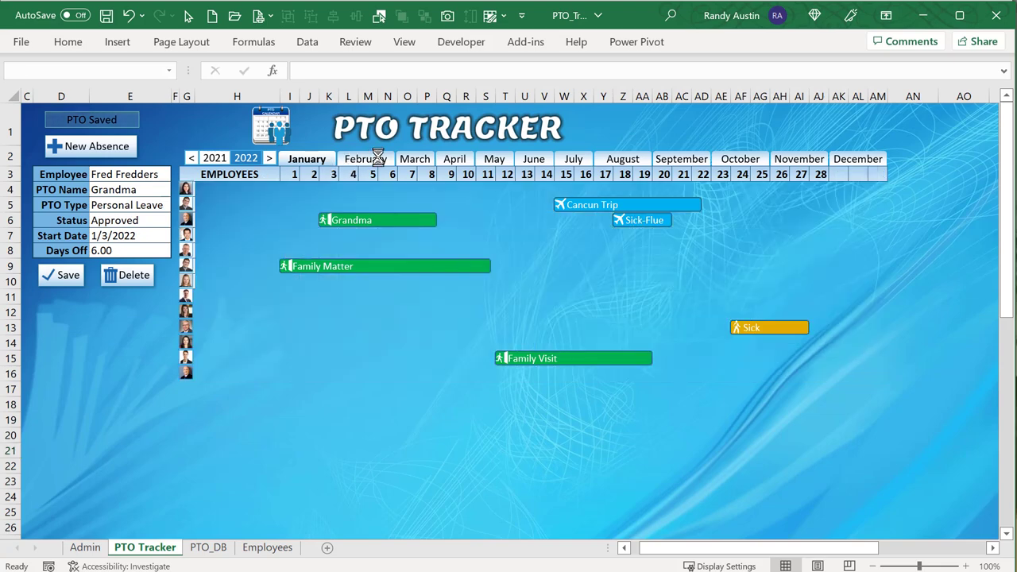
{"action": "left_click", "coordinate": [403, 161]}
{"action": "left_click", "coordinate": [309, 154]}
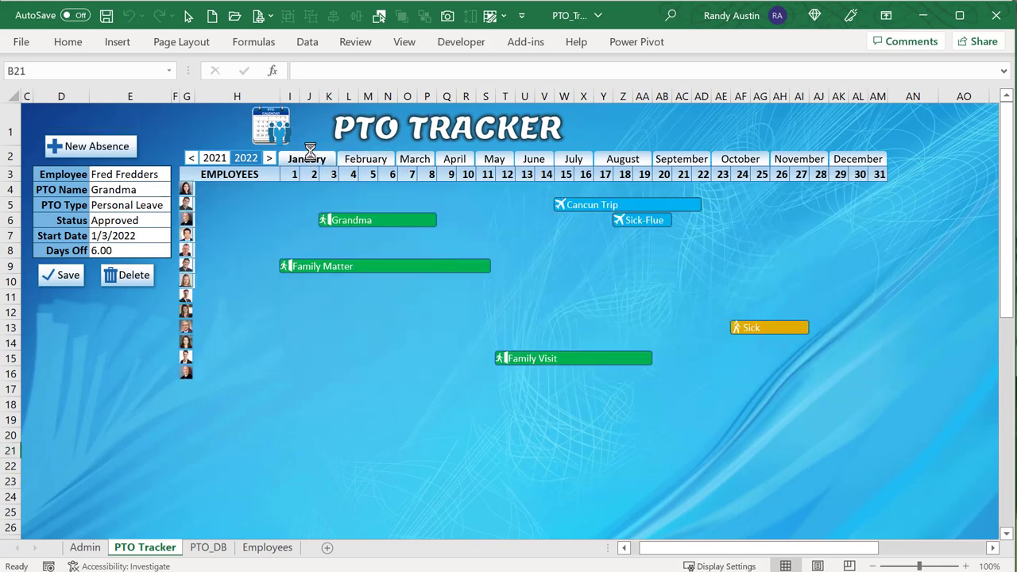
Step the overview back two years, then forward three years.
{"action": "left_click", "coordinate": [191, 157]}
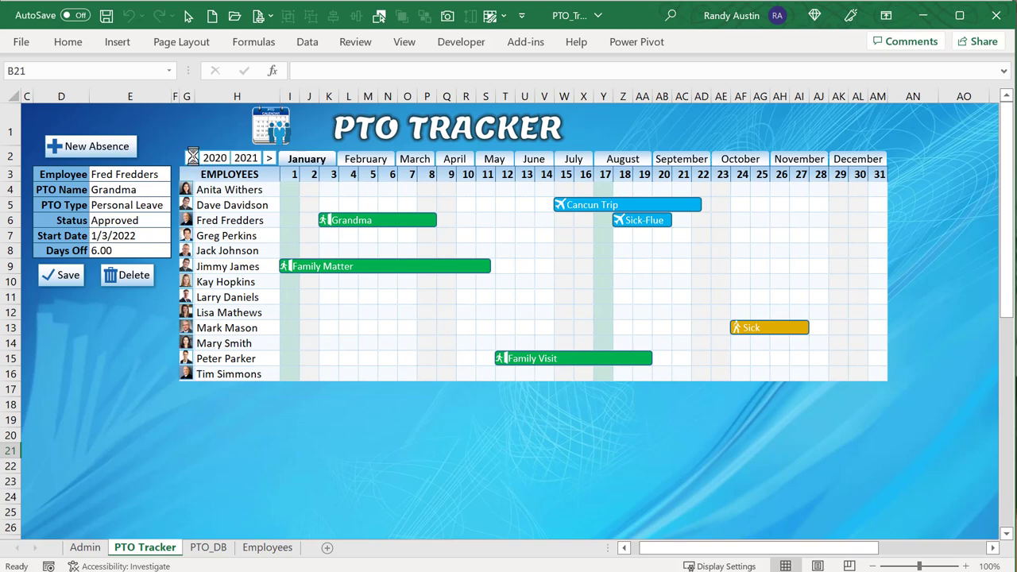
{"action": "left_click", "coordinate": [191, 158]}
{"action": "left_click", "coordinate": [269, 158]}
{"action": "left_click", "coordinate": [269, 158]}
{"action": "left_click", "coordinate": [269, 158]}
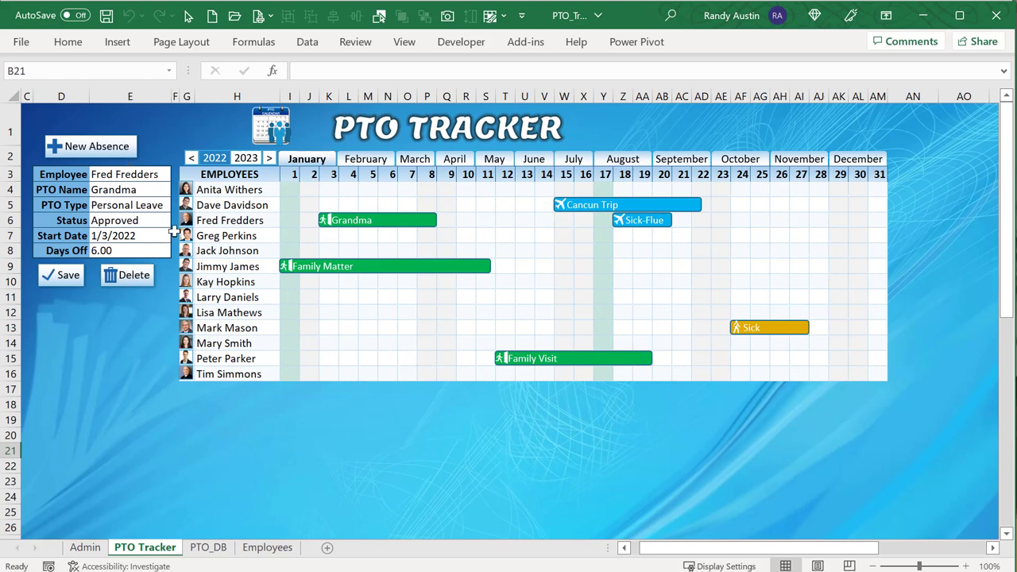
Select the employee name in H6 on the PTO Tracker sheet.
{"action": "left_click", "coordinate": [205, 219]}
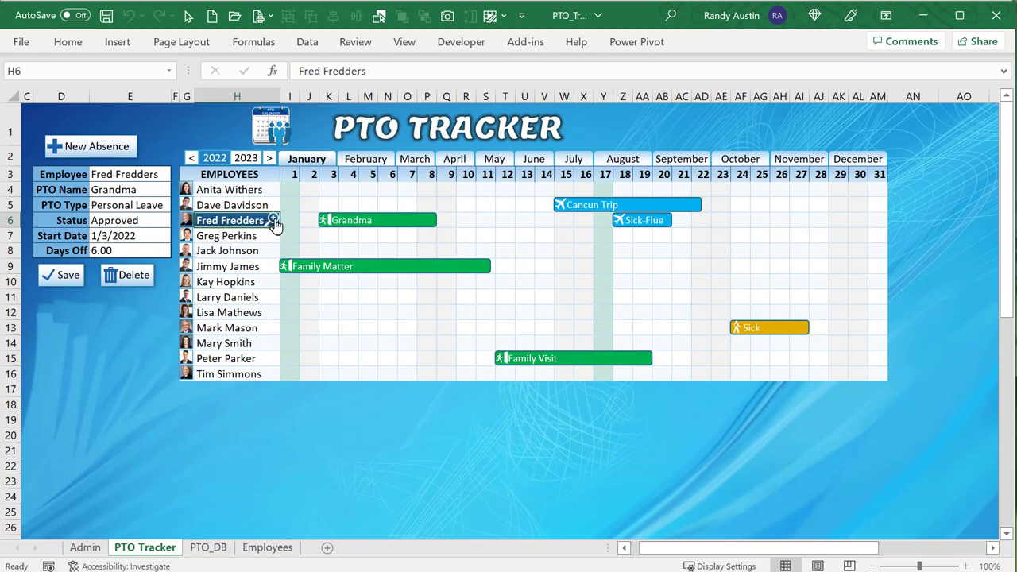
View the row 6 employee's yearly calendar and allowances, then go to the Admin & Settings sheet.
{"action": "left_click", "coordinate": [273, 220]}
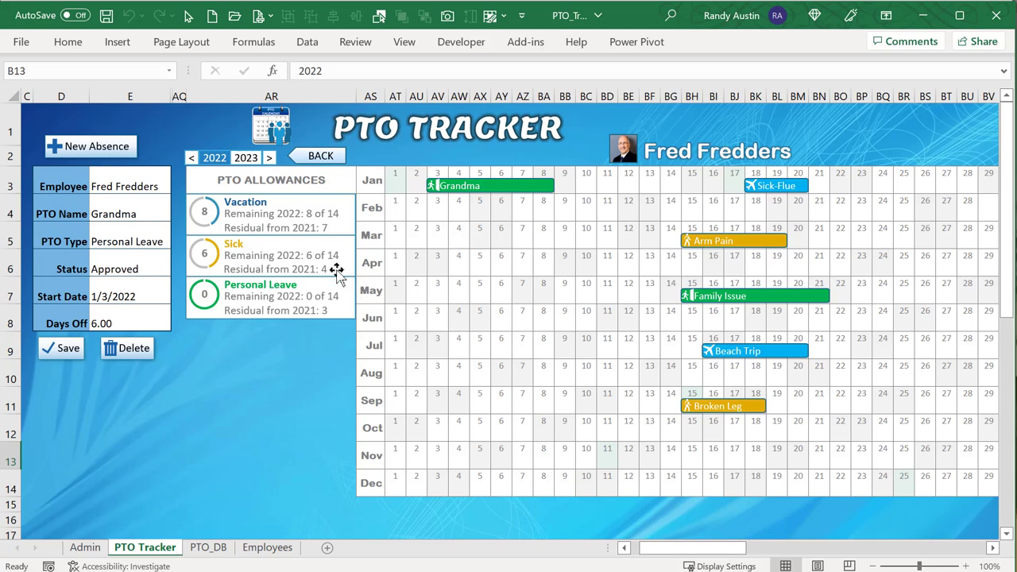
{"action": "left_click", "coordinate": [84, 547]}
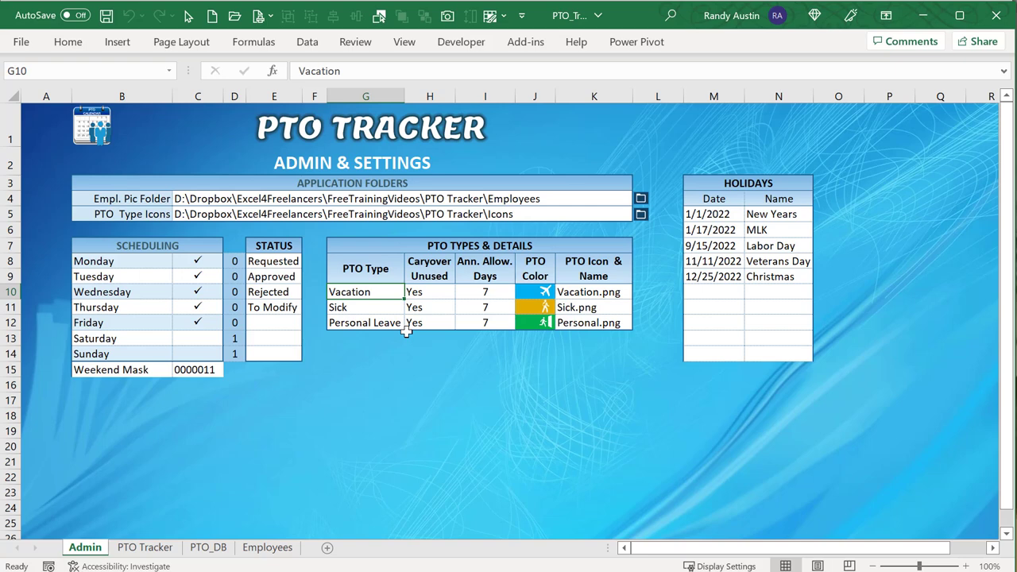
Set the Sick carryover option to No.
{"action": "left_click", "coordinate": [412, 307]}
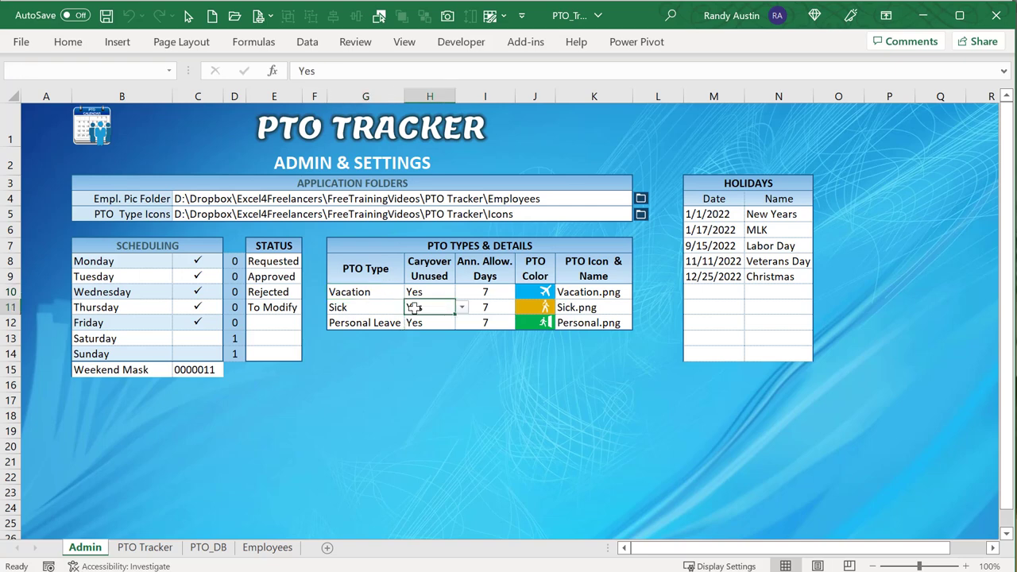
{"action": "left_click", "coordinate": [461, 308]}
{"action": "left_click", "coordinate": [444, 330]}
Change the Sick PTO colour to red and return to the PTO Tracker sheet.
{"action": "left_click", "coordinate": [471, 283]}
{"action": "left_click", "coordinate": [468, 309]}
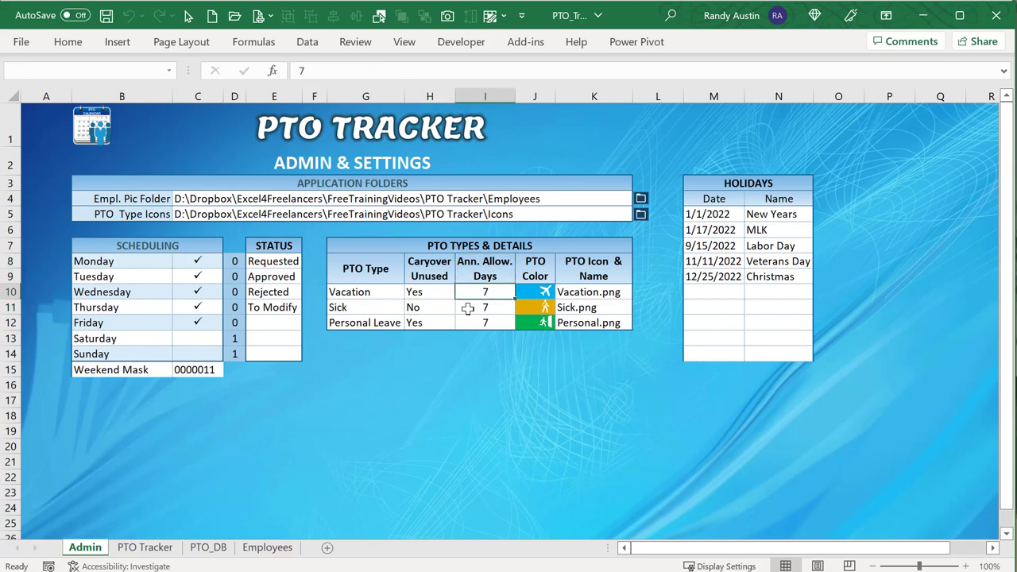
{"action": "left_click", "coordinate": [528, 294]}
{"action": "left_click", "coordinate": [582, 288]}
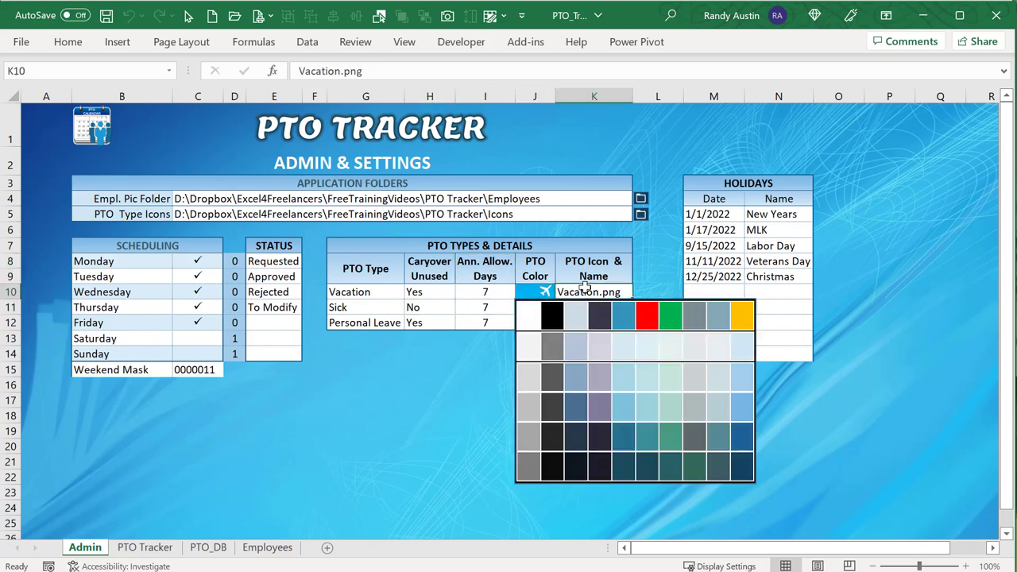
{"action": "left_click", "coordinate": [546, 293]}
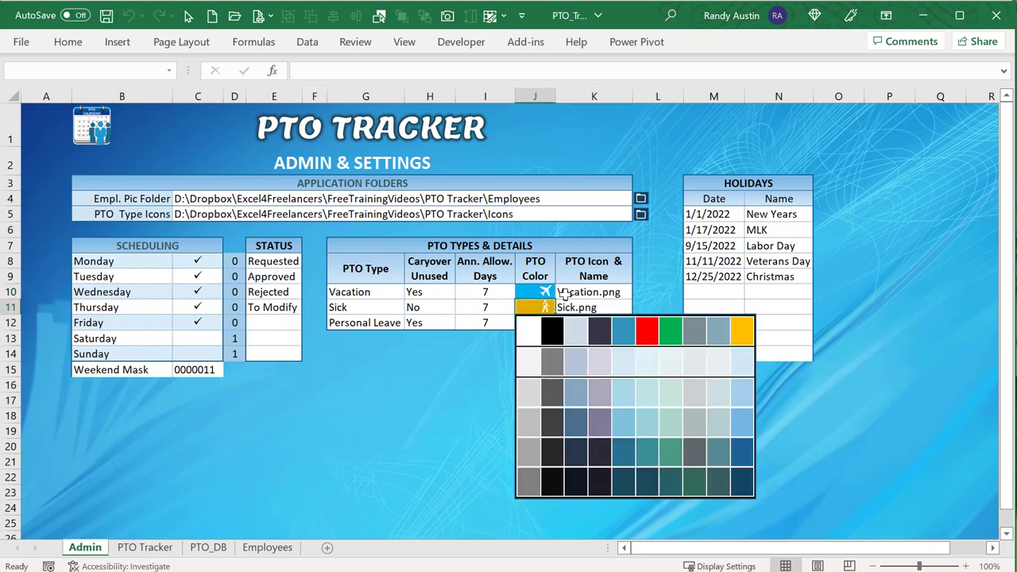
{"action": "left_click", "coordinate": [564, 292]}
{"action": "left_click", "coordinate": [527, 309]}
{"action": "left_click", "coordinate": [648, 334]}
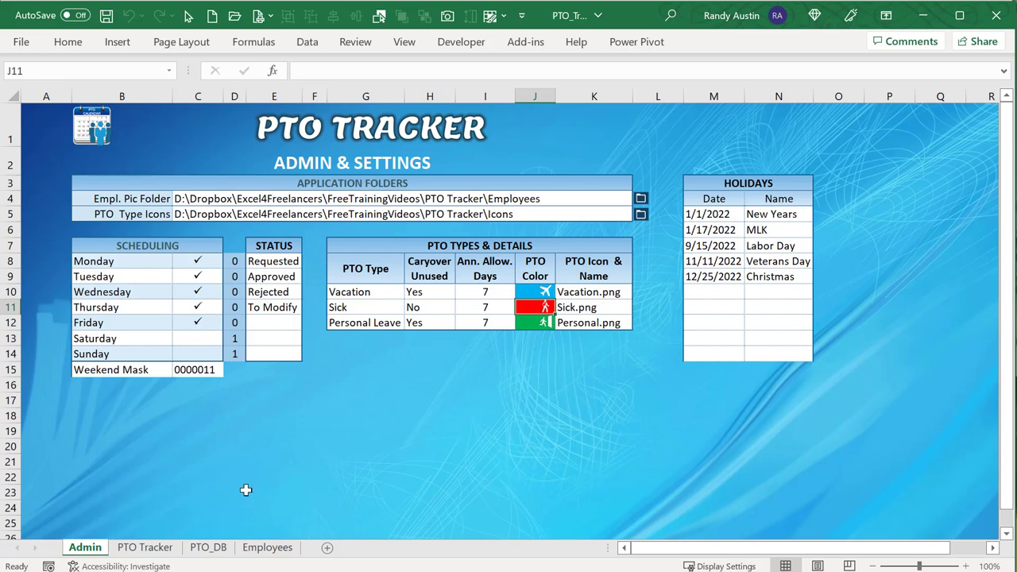
{"action": "left_click", "coordinate": [151, 547]}
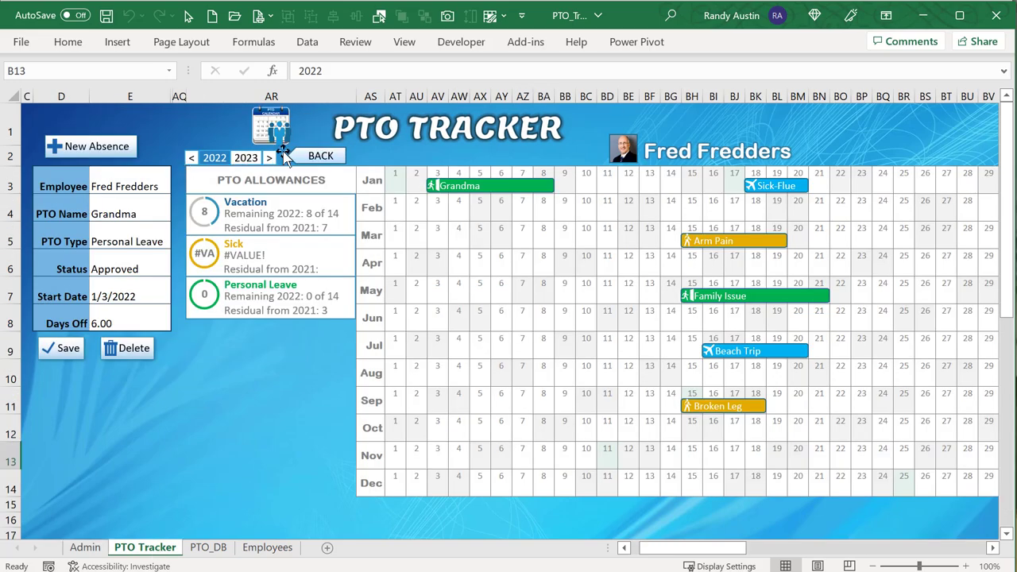
Change the October Sick absence's PTO type to Personal Leave and save it.
{"action": "left_click", "coordinate": [302, 156]}
{"action": "left_click", "coordinate": [799, 327]}
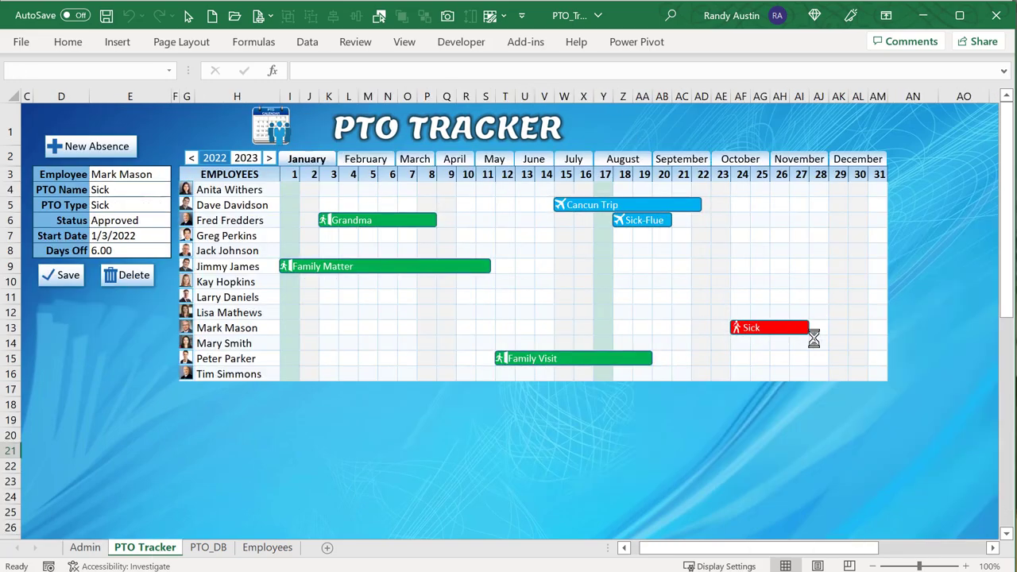
{"action": "left_click", "coordinate": [140, 205]}
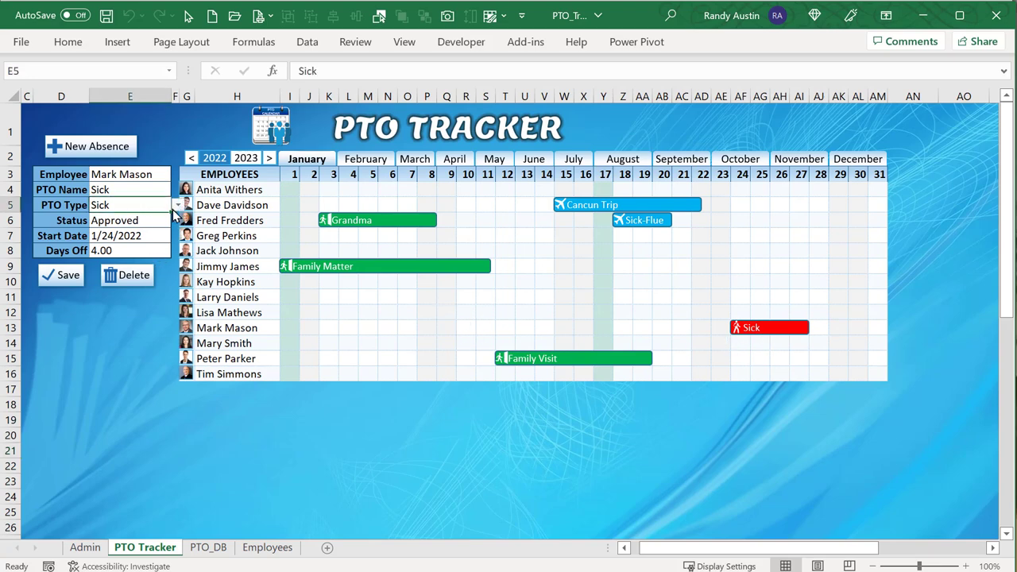
{"action": "left_click", "coordinate": [177, 205]}
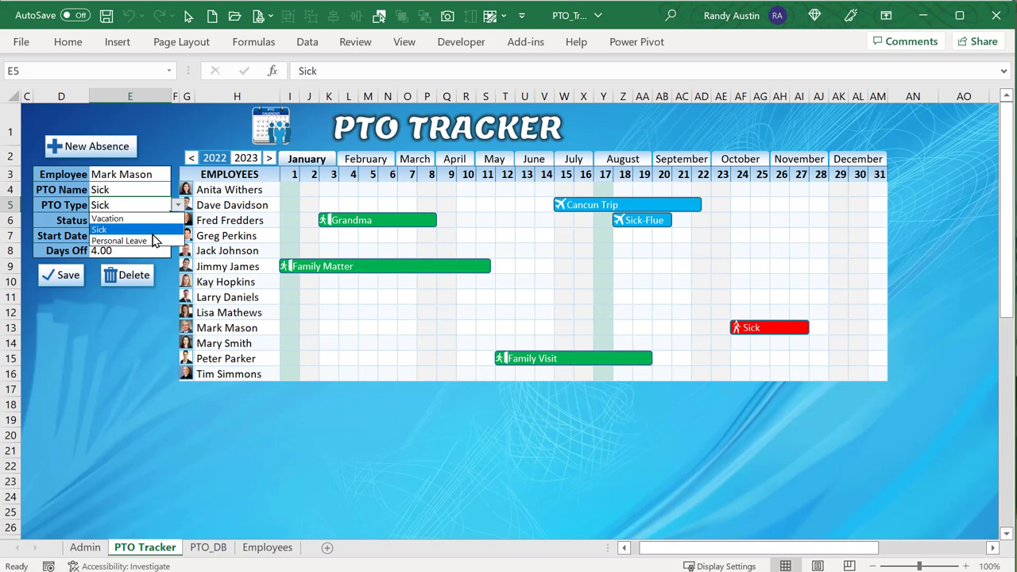
{"action": "left_click", "coordinate": [153, 240]}
{"action": "left_click", "coordinate": [68, 275]}
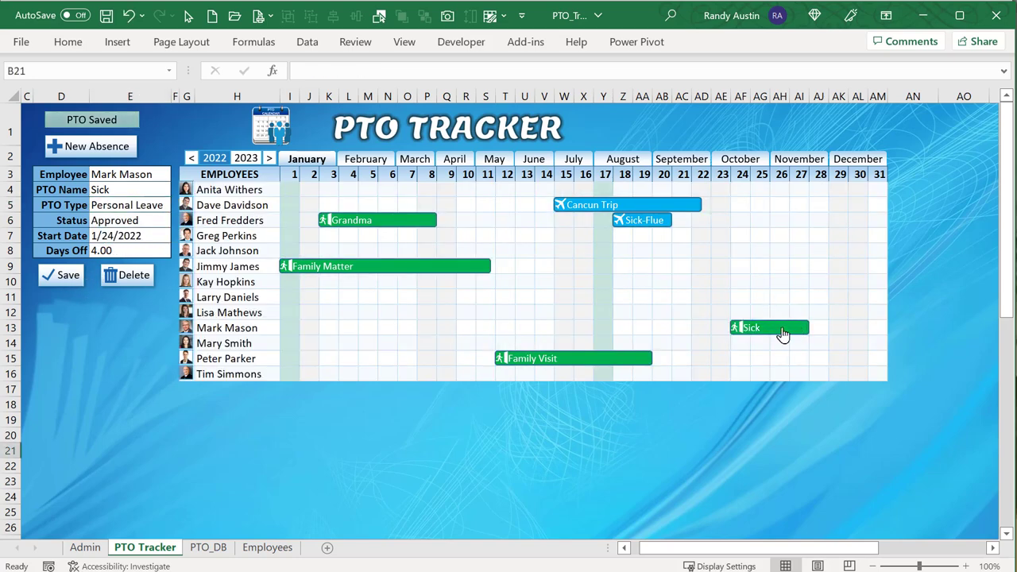
Change the Cancun Trip's Days Off to 9 and save it.
{"action": "left_click", "coordinate": [567, 205]}
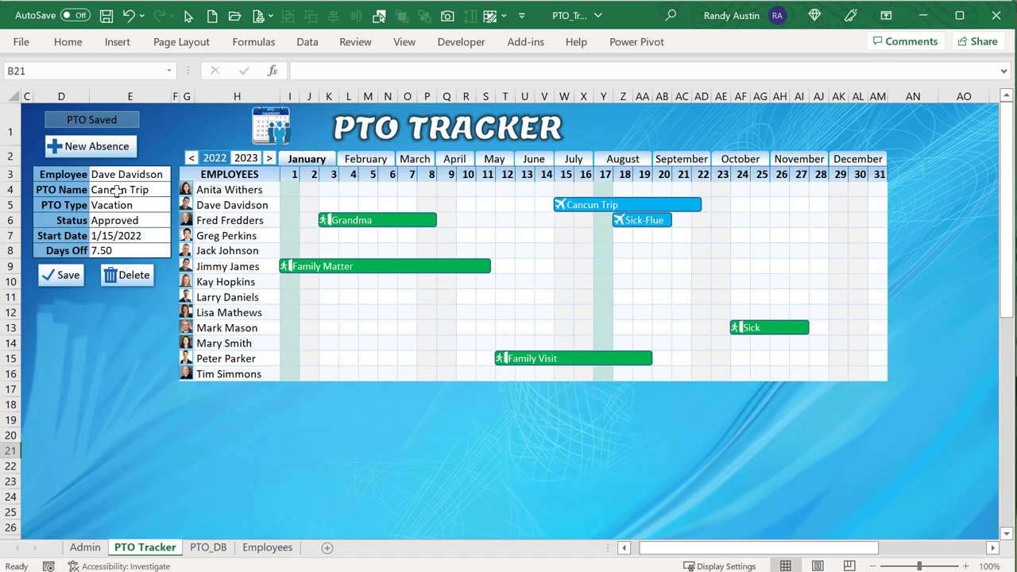
{"action": "left_click", "coordinate": [118, 252]}
{"action": "type", "text": "9"}
{"action": "key", "text": "Return"}
{"action": "left_click", "coordinate": [61, 278]}
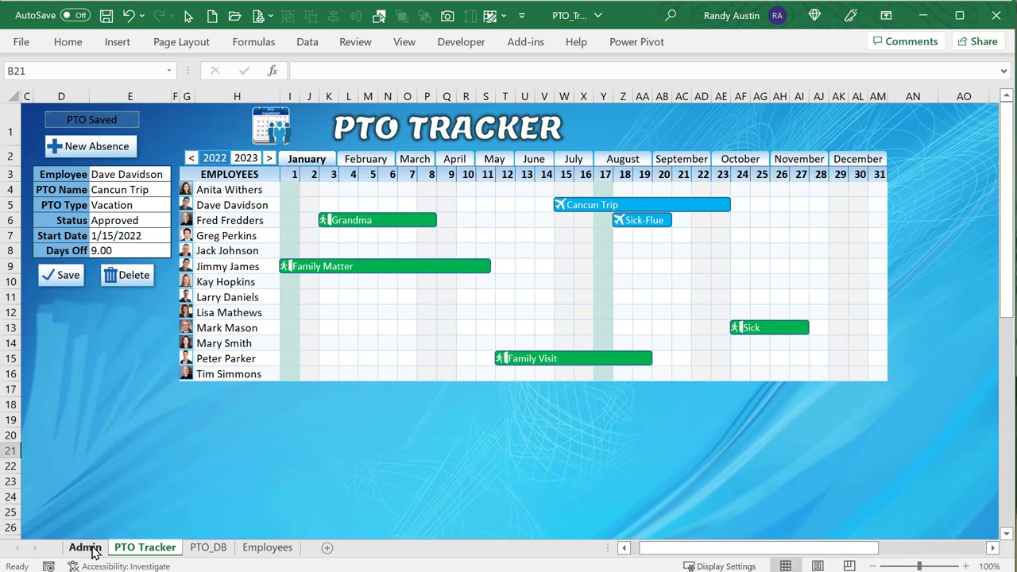
Compare holiday names N5:N10 with the shaded January 1, 17 and 25 calendar columns, then return to Admin.
{"action": "left_click", "coordinate": [85, 547]}
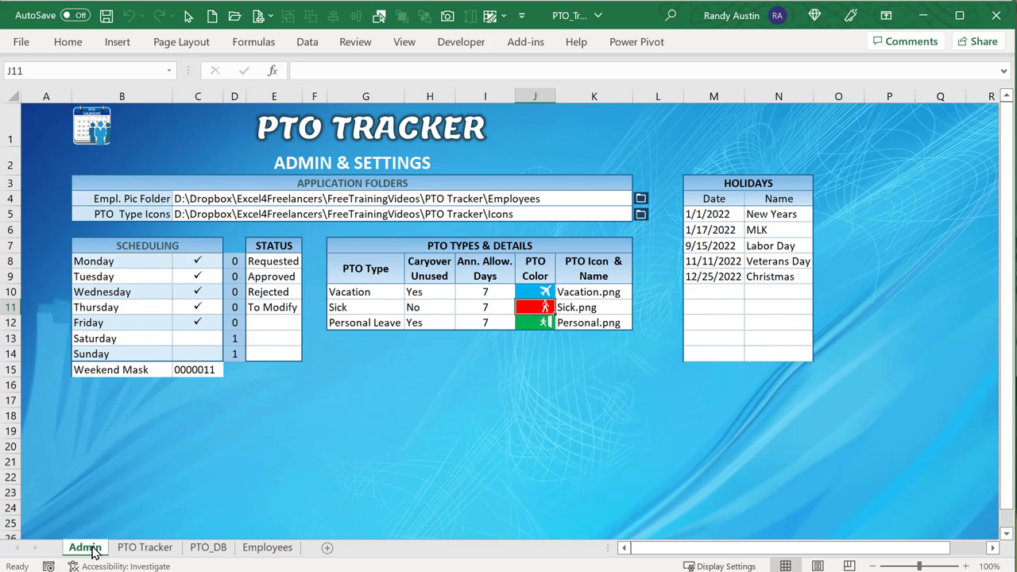
{"action": "left_click_drag", "start_coordinate": [787, 216], "coordinate": [783, 291]}
{"action": "left_click", "coordinate": [151, 548]}
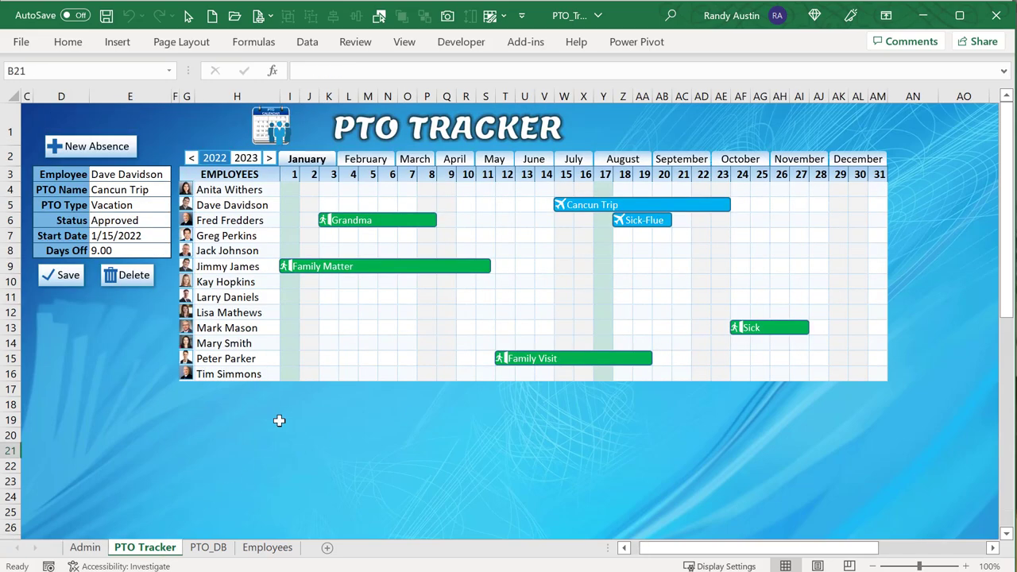
{"action": "left_click", "coordinate": [289, 334]}
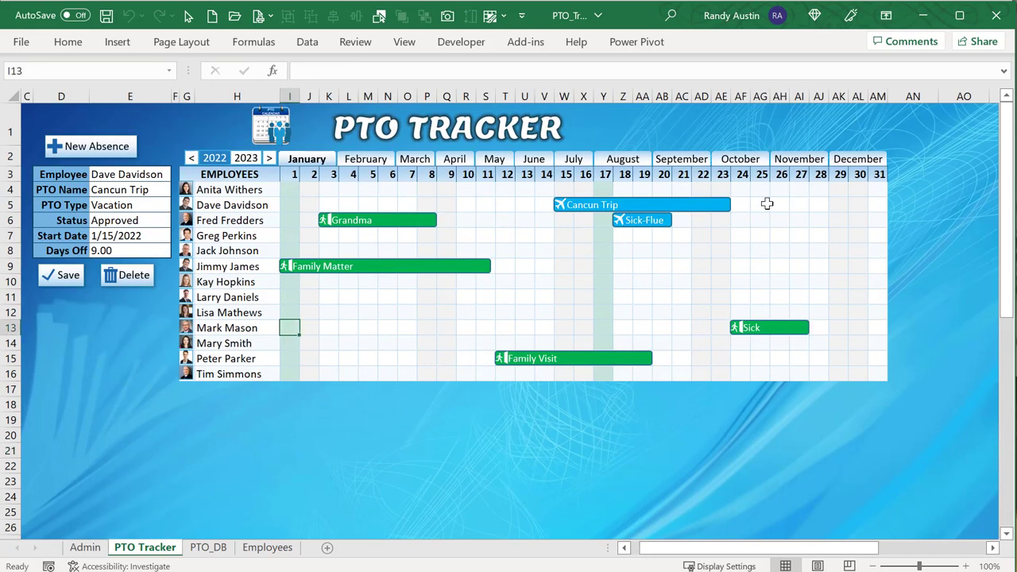
{"action": "left_click_drag", "start_coordinate": [601, 220], "coordinate": [614, 280]}
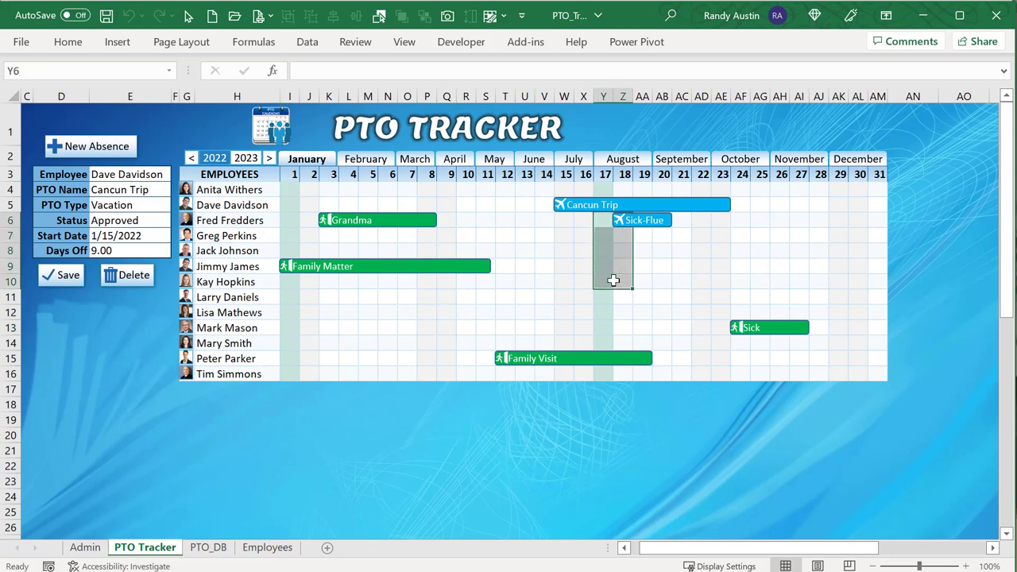
{"action": "left_click", "coordinate": [608, 276]}
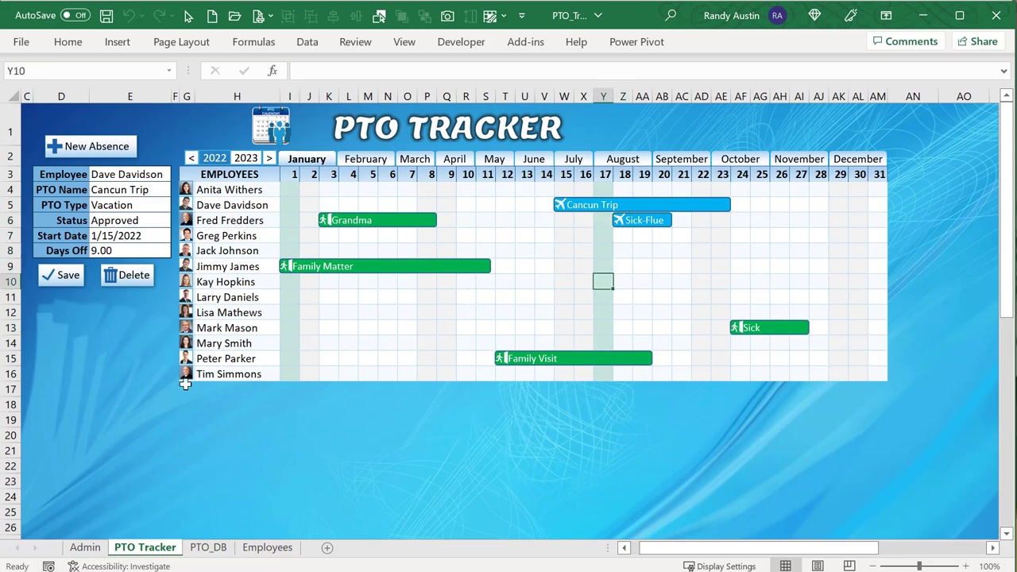
{"action": "left_click", "coordinate": [766, 201]}
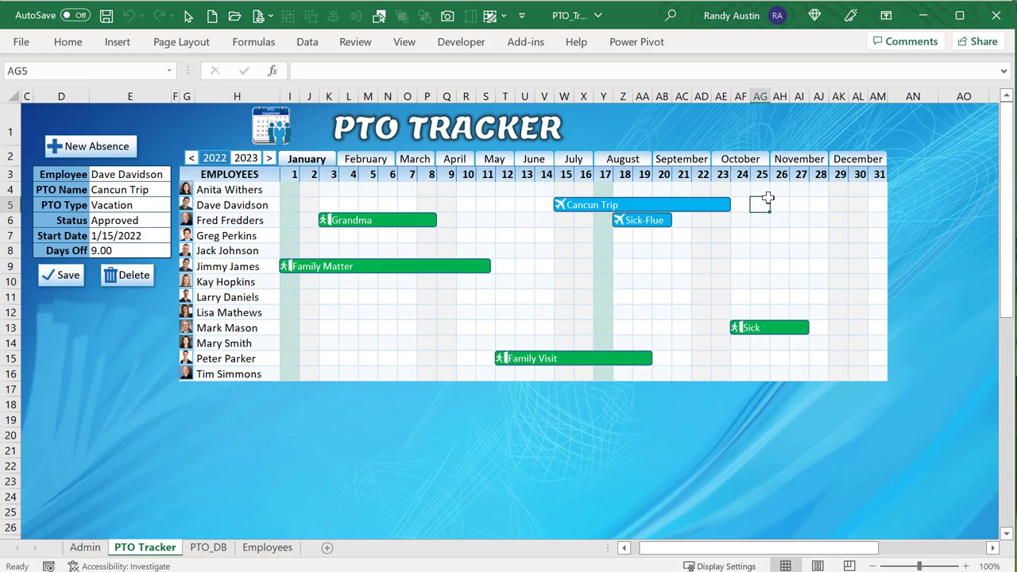
{"action": "left_click_drag", "start_coordinate": [768, 200], "coordinate": [757, 250]}
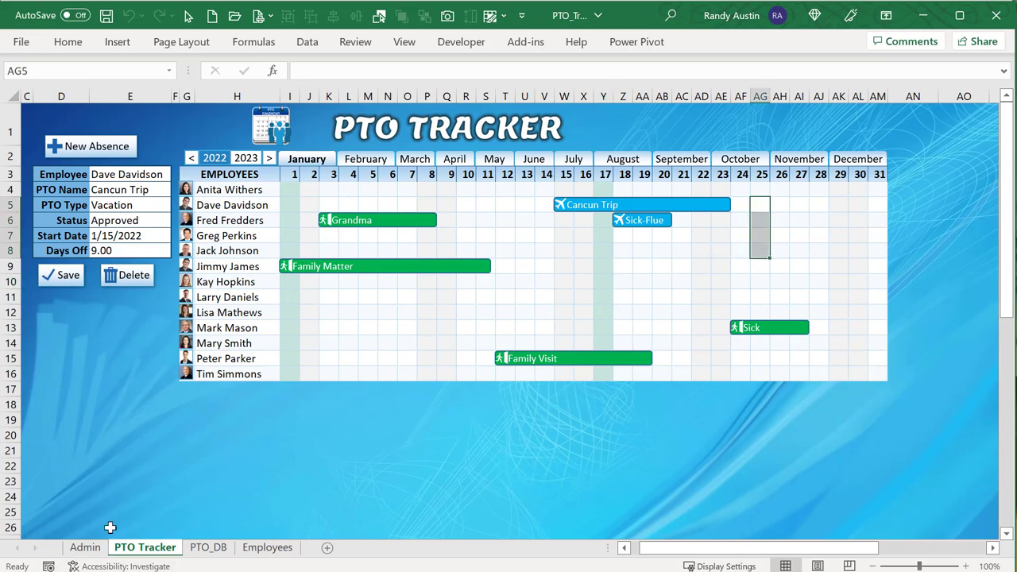
{"action": "left_click", "coordinate": [85, 548]}
Add holiday 1/25/2022 named 'Off Day' in row 10, then view the PTO Tracker calendar.
{"action": "left_click", "coordinate": [698, 291]}
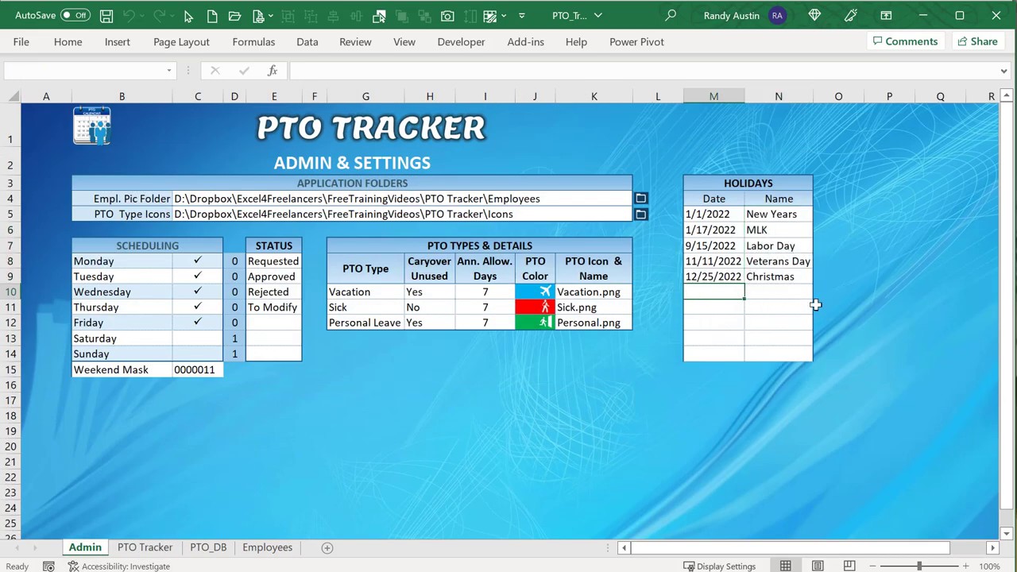
{"action": "type", "text": "1/25"}
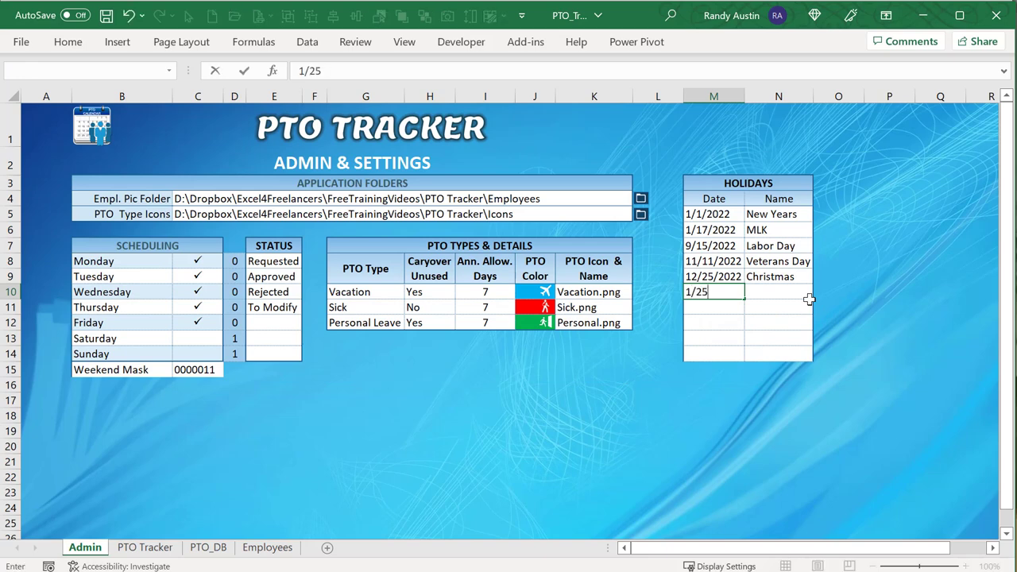
{"action": "key", "text": "Tab"}
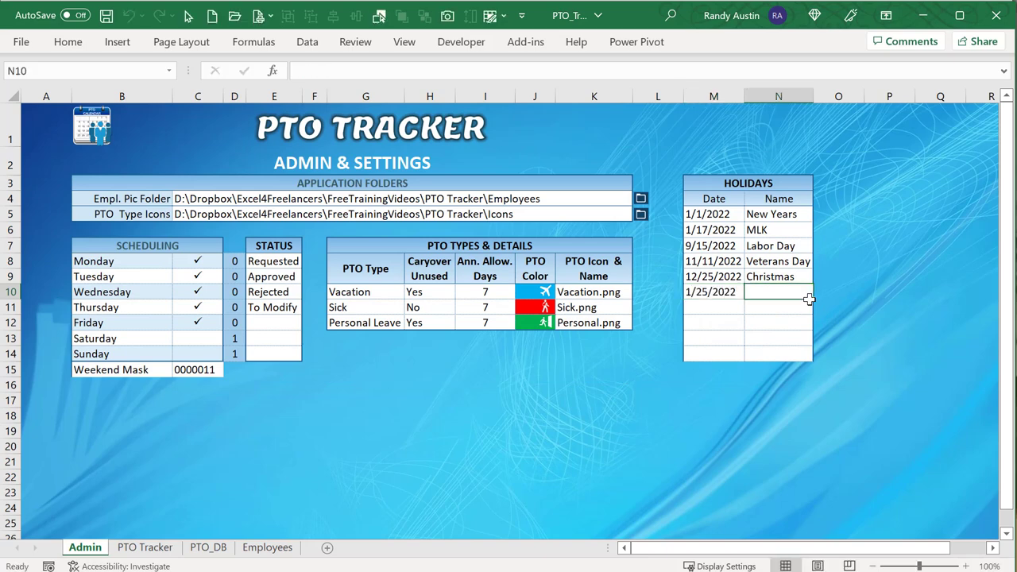
{"action": "type", "text": "oFF Da"}
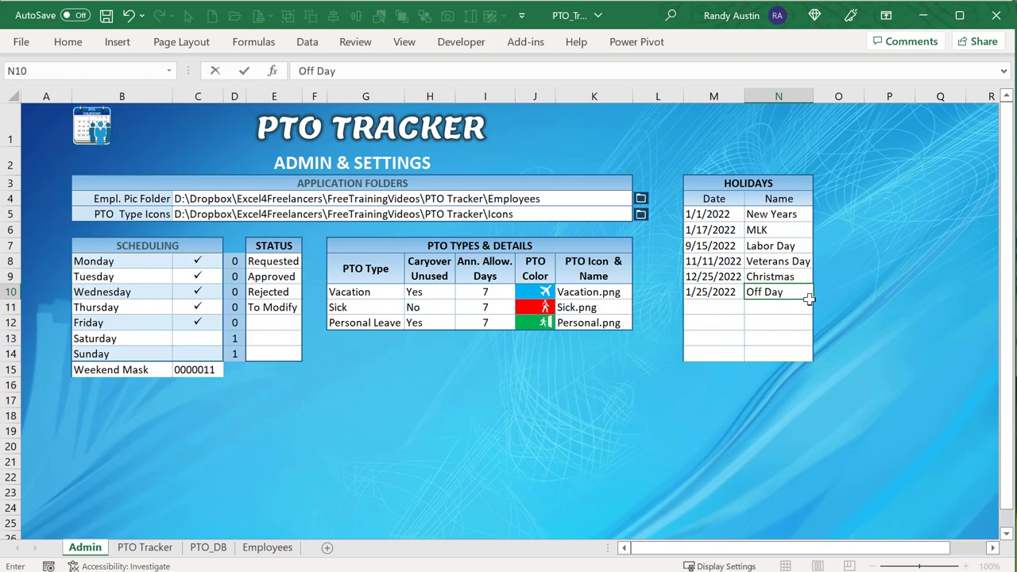
{"action": "key", "text": "Return"}
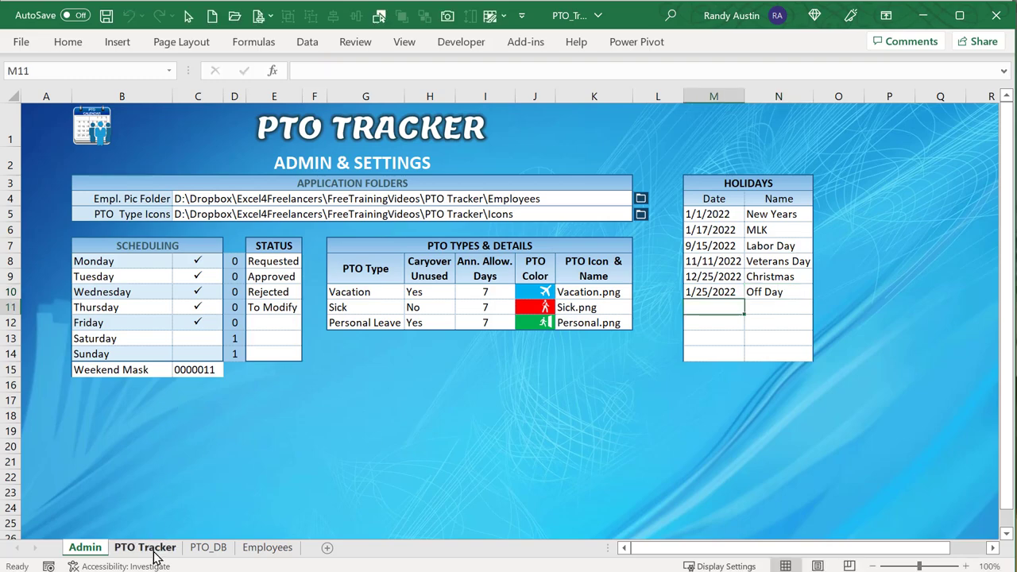
{"action": "left_click", "coordinate": [149, 548]}
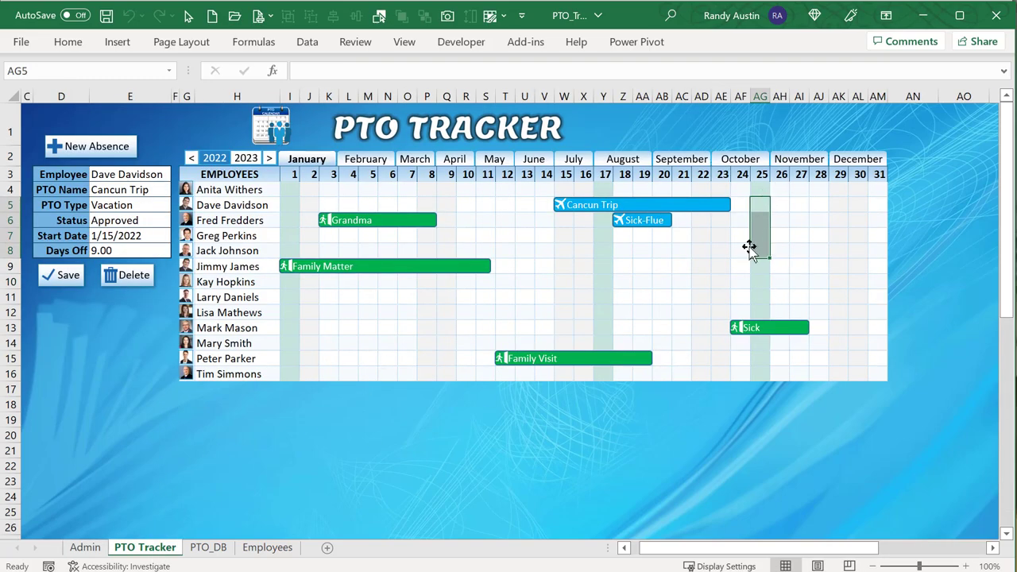
Highlight the weekend columns P:Q on the calendar, then return to the Admin sheet.
{"action": "left_click", "coordinate": [785, 234]}
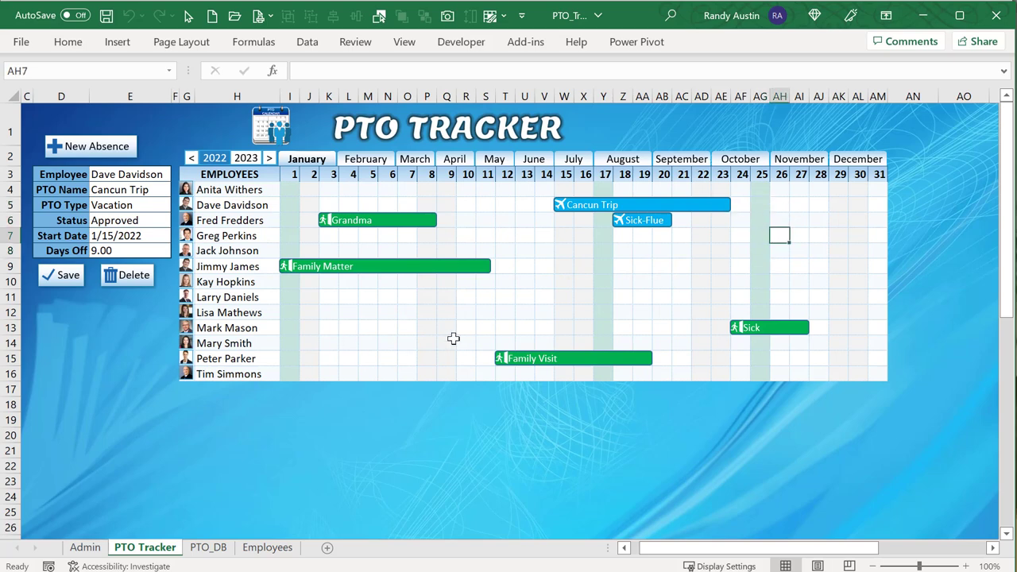
{"action": "left_click_drag", "start_coordinate": [426, 193], "coordinate": [441, 358]}
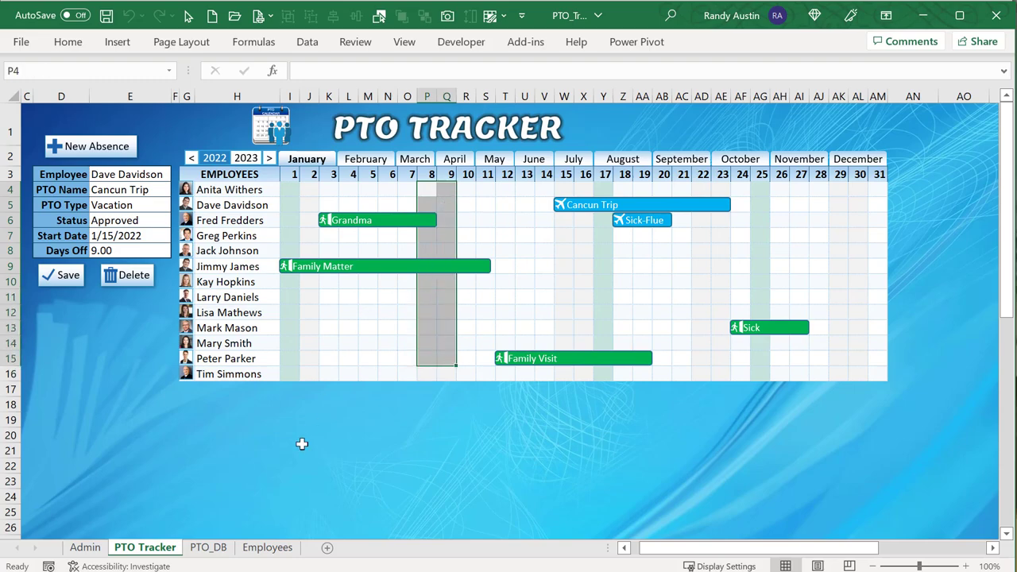
{"action": "left_click", "coordinate": [102, 549]}
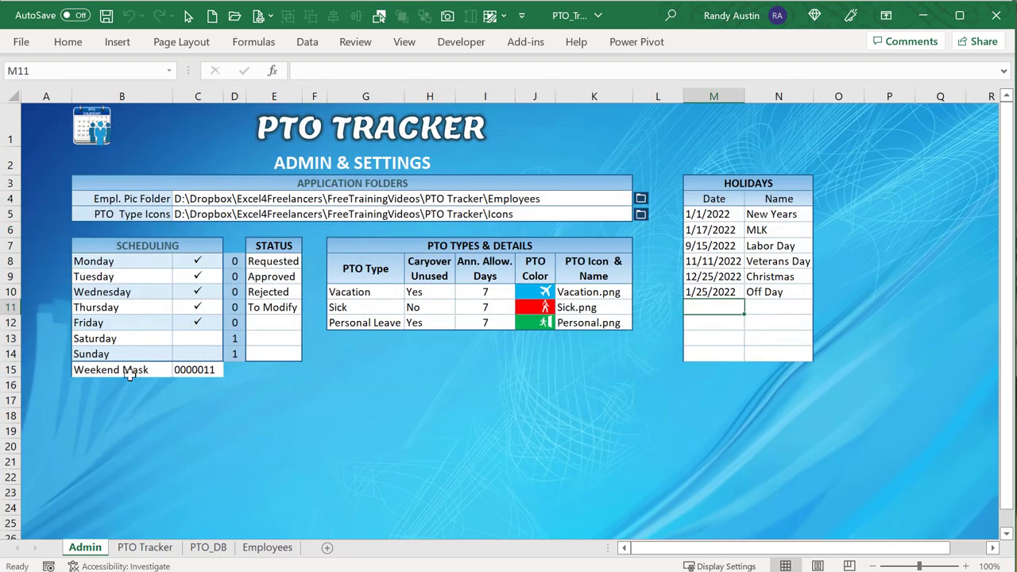
Make Monday a non-working day and Saturday a working day, then view the calendar.
{"action": "left_click", "coordinate": [197, 262]}
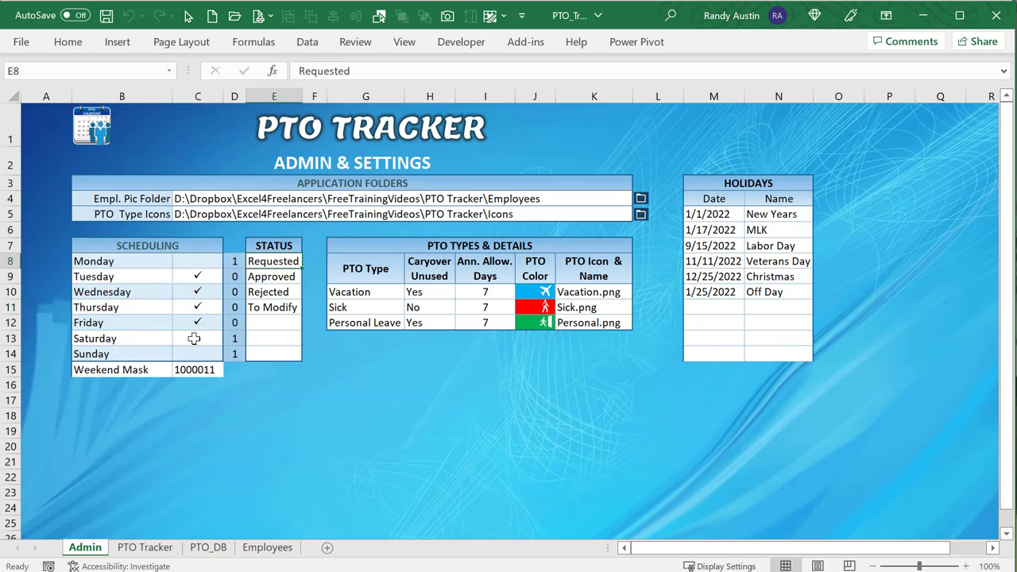
{"action": "left_click", "coordinate": [193, 340]}
{"action": "left_click", "coordinate": [136, 550]}
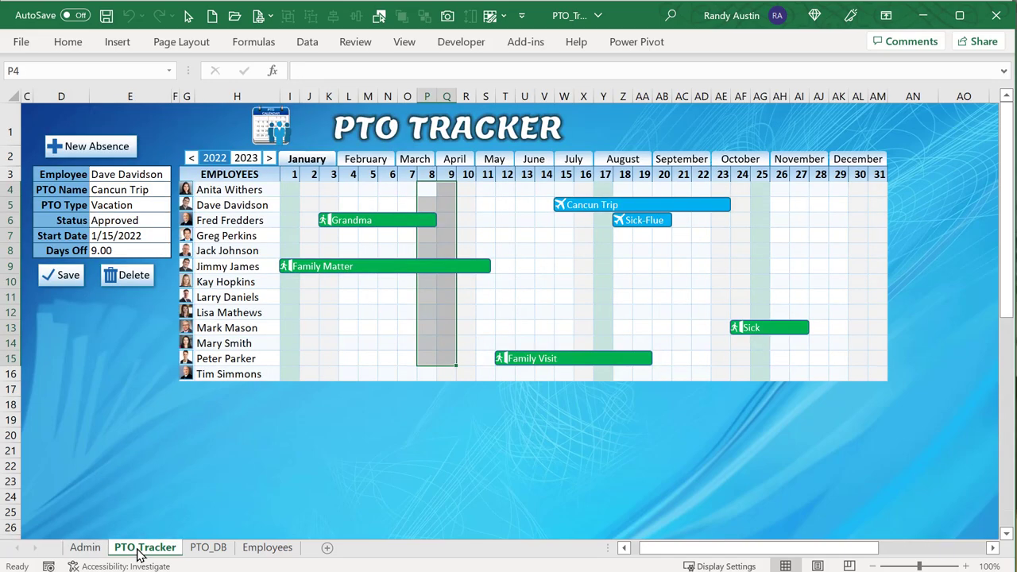
{"action": "left_click", "coordinate": [447, 203]}
Restore Monday as a workday and Saturday as non-working, then return to the calendar.
{"action": "left_click", "coordinate": [92, 548]}
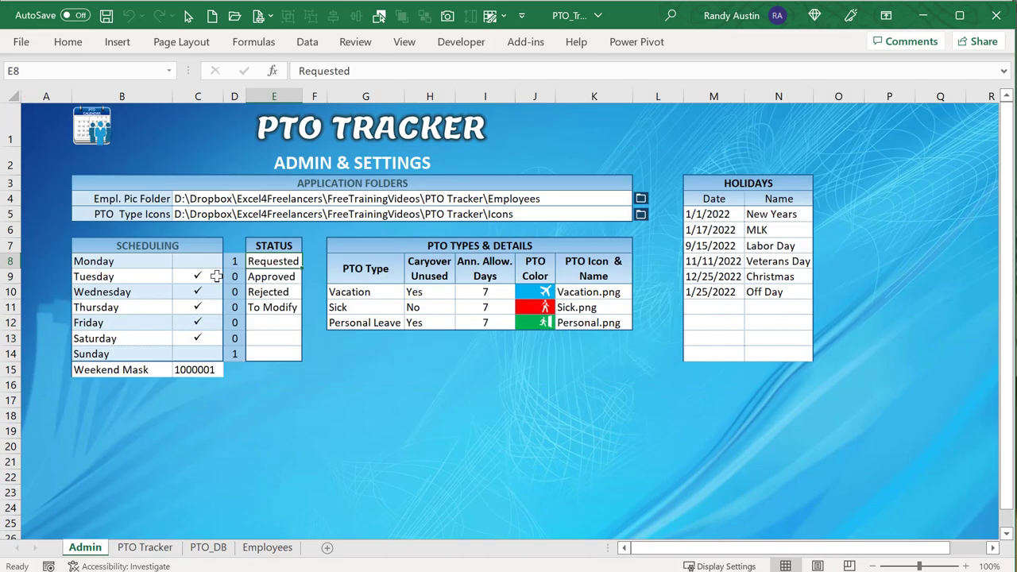
{"action": "left_click", "coordinate": [205, 262]}
{"action": "left_click", "coordinate": [199, 340]}
{"action": "left_click", "coordinate": [142, 548]}
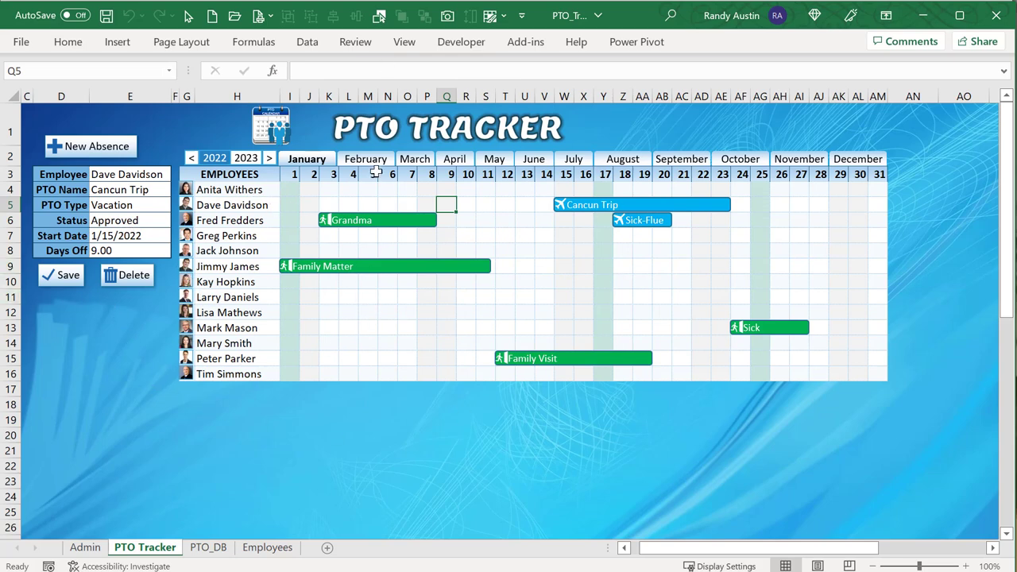
Load the Grandma Personal Leave absence into the absence form.
{"action": "mouse_move", "coordinate": [291, 189]}
{"action": "left_mouse_down"}
{"action": "mouse_move", "coordinate": [738, 325]}
{"action": "mouse_move", "coordinate": [829, 341]}
{"action": "mouse_move", "coordinate": [873, 374]}
{"action": "left_mouse_up"}
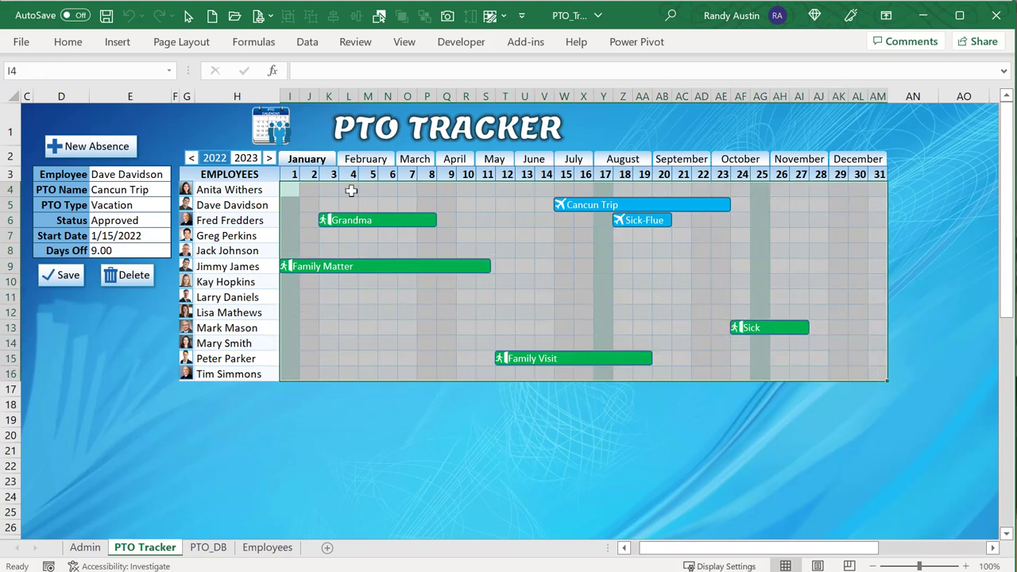
{"action": "left_click", "coordinate": [421, 218]}
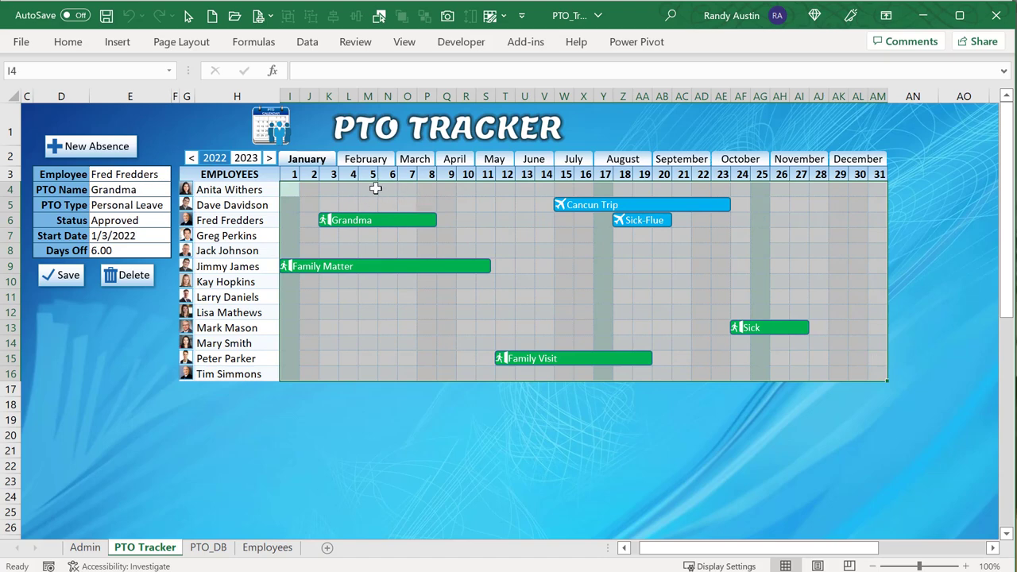
{"action": "left_click", "coordinate": [408, 204]}
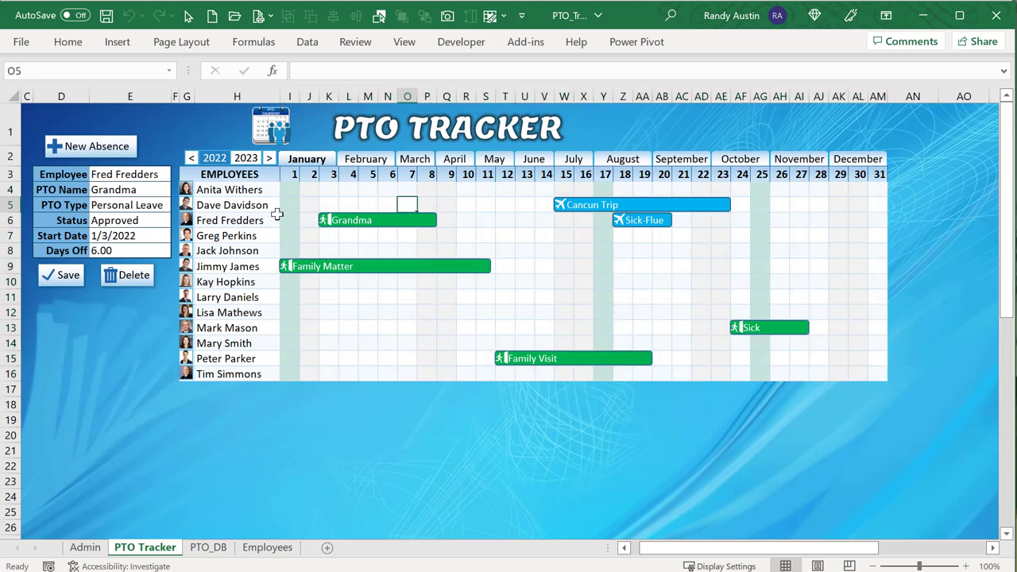
Browse February and 2023, then set the calendar back to January 2022.
{"action": "left_click", "coordinate": [383, 160]}
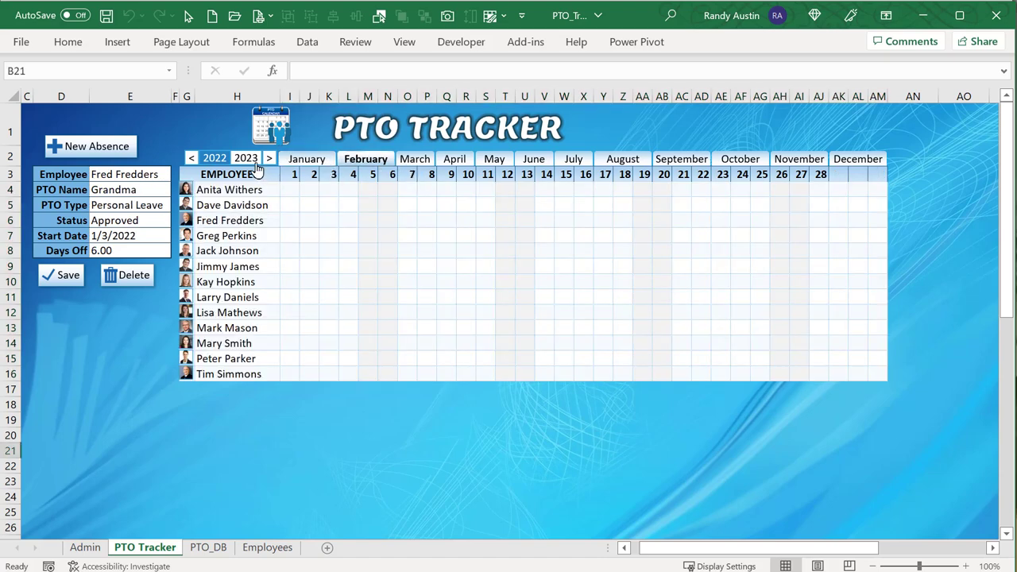
{"action": "left_click", "coordinate": [247, 158]}
{"action": "left_click", "coordinate": [215, 158]}
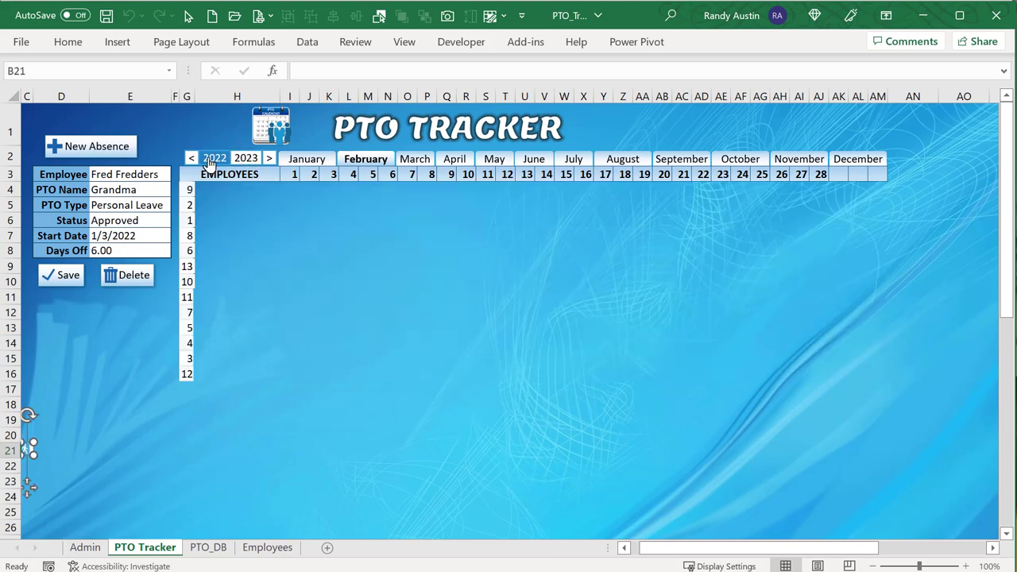
{"action": "left_click", "coordinate": [293, 158]}
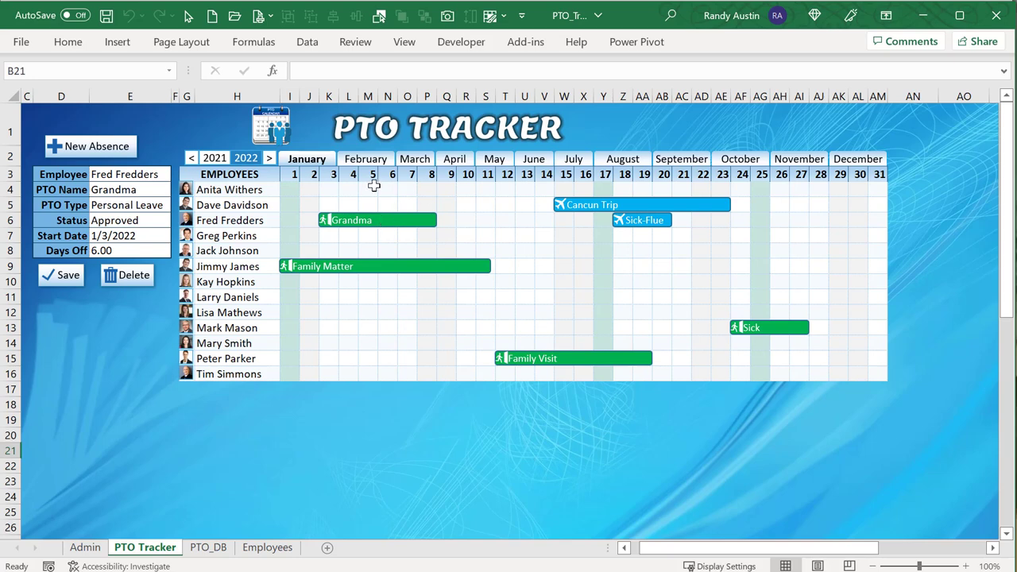
Step the calendar back two years and forward one using the year buttons.
{"action": "left_click", "coordinate": [451, 195]}
{"action": "left_click", "coordinate": [191, 159]}
{"action": "left_click", "coordinate": [191, 159]}
{"action": "left_click", "coordinate": [270, 158]}
Open the third employee's 2022 yearly detail view and inspect its weekend and January 1 cells.
{"action": "left_click", "coordinate": [237, 236]}
{"action": "left_click", "coordinate": [239, 221]}
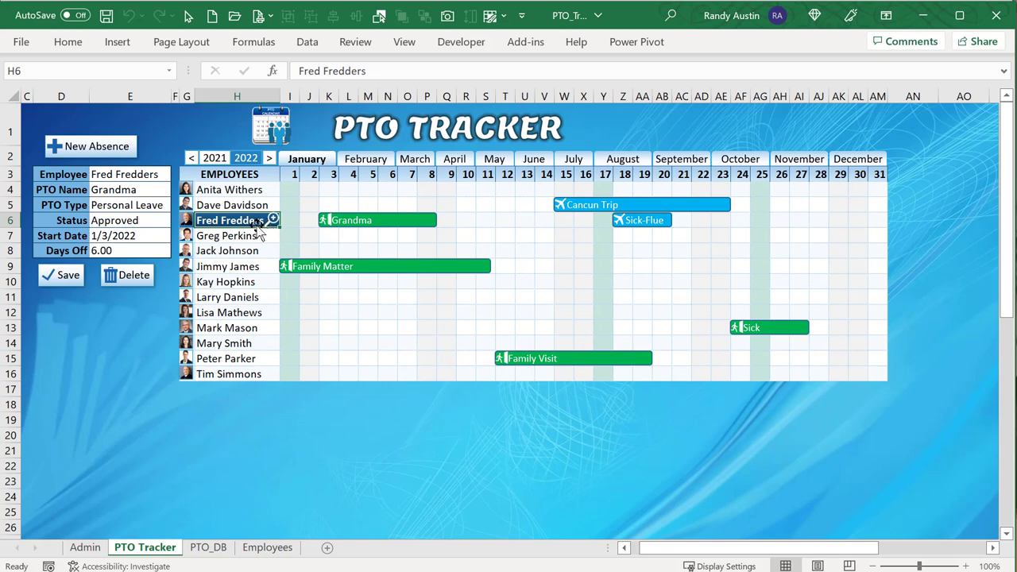
{"action": "left_click", "coordinate": [272, 220]}
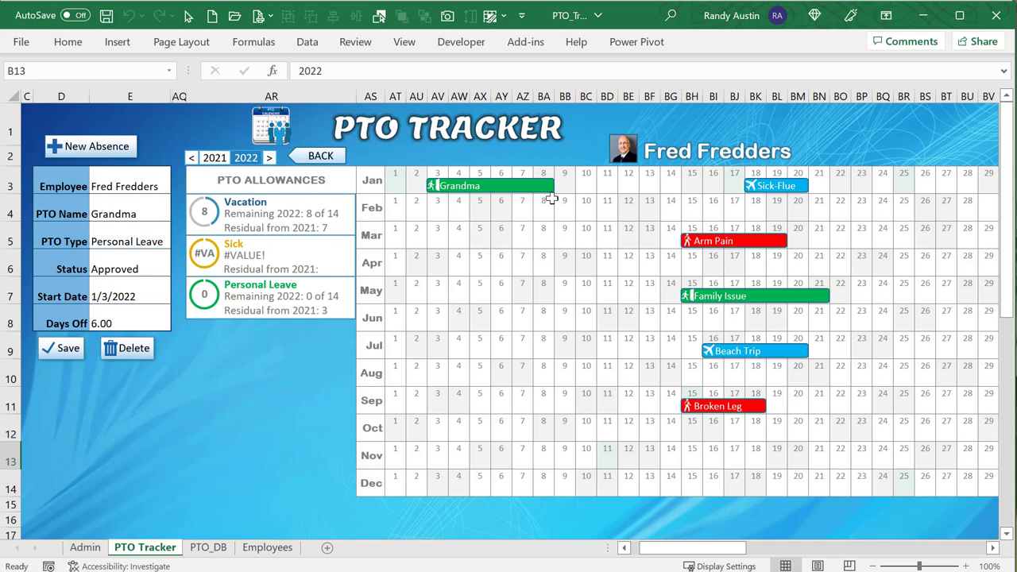
{"action": "left_click_drag", "start_coordinate": [415, 259], "coordinate": [437, 262]}
{"action": "left_click", "coordinate": [391, 184]}
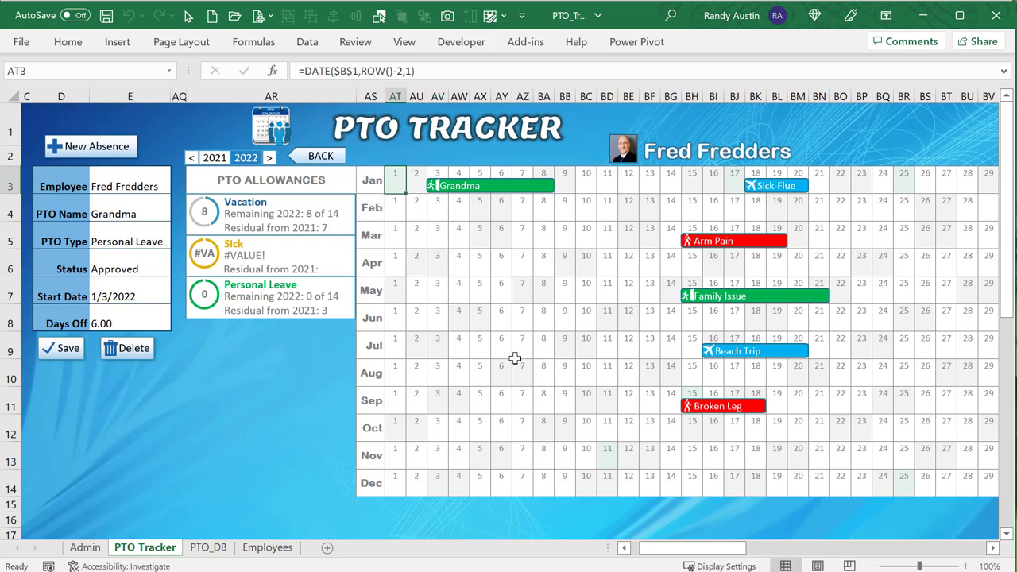